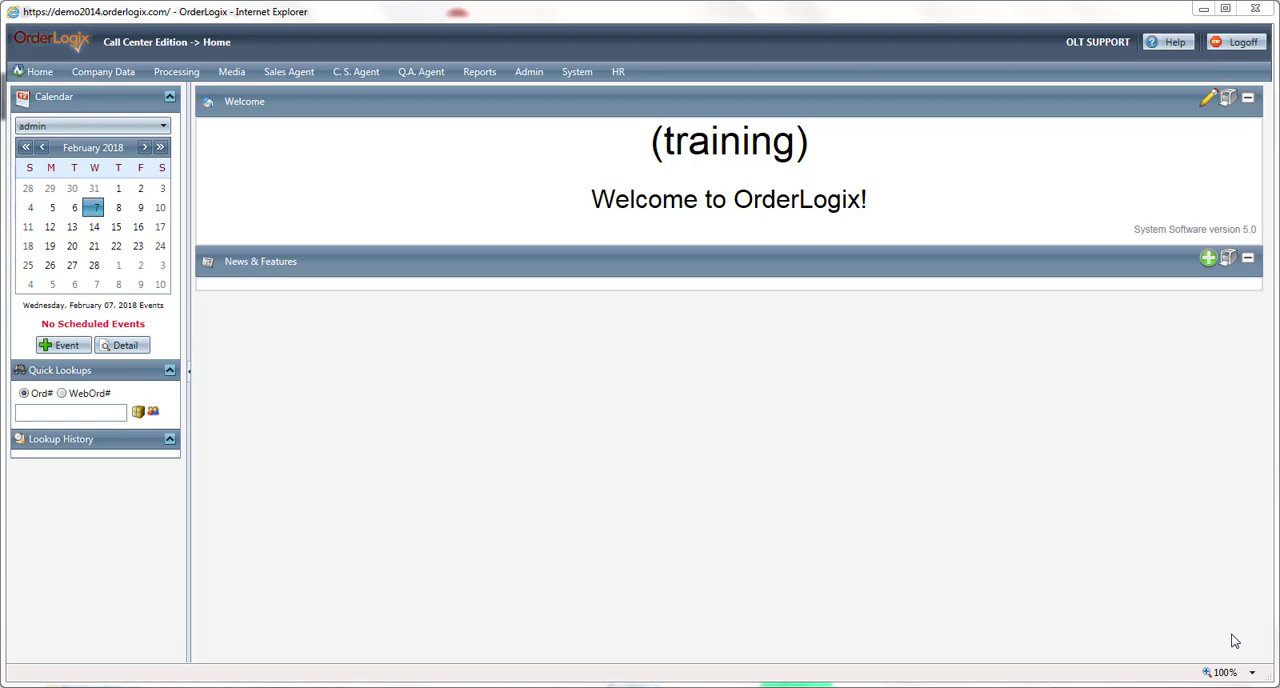
# Add a global script rule named "Billing and Shipping addresses must match" with an error memo about holding mismatched orders for review until cleared
pyautogui.moveTo(91, 75)
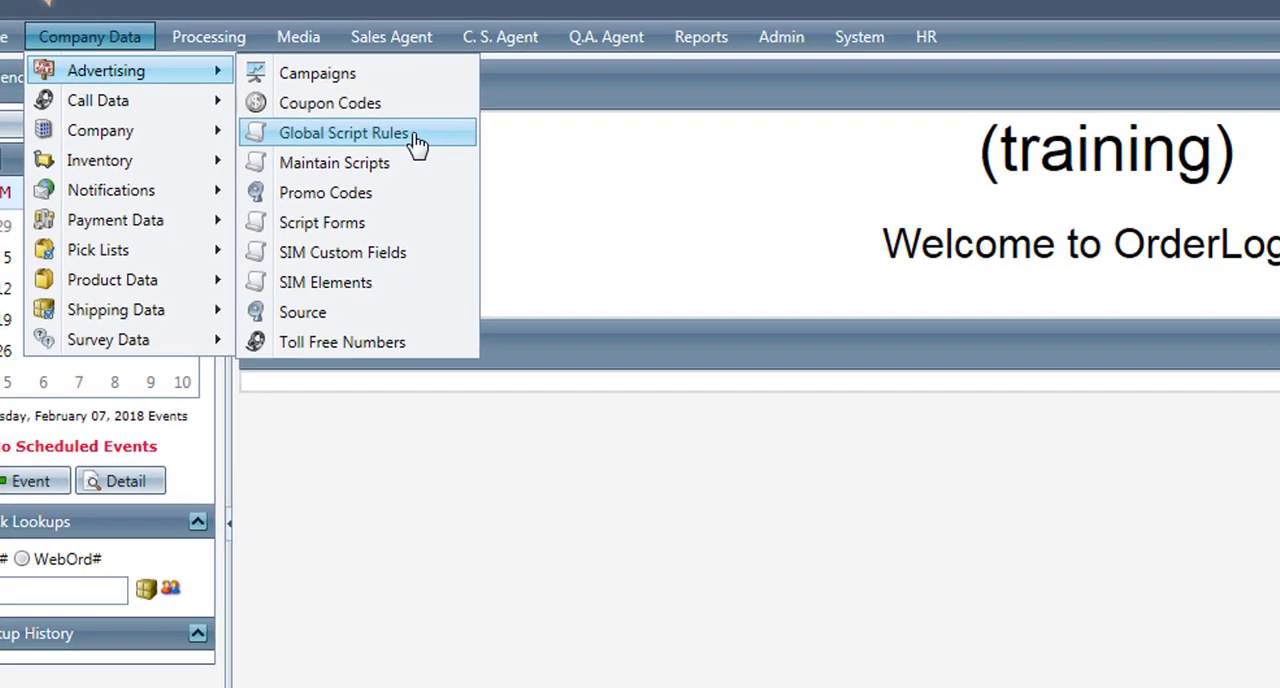
pyautogui.click(484, 145)
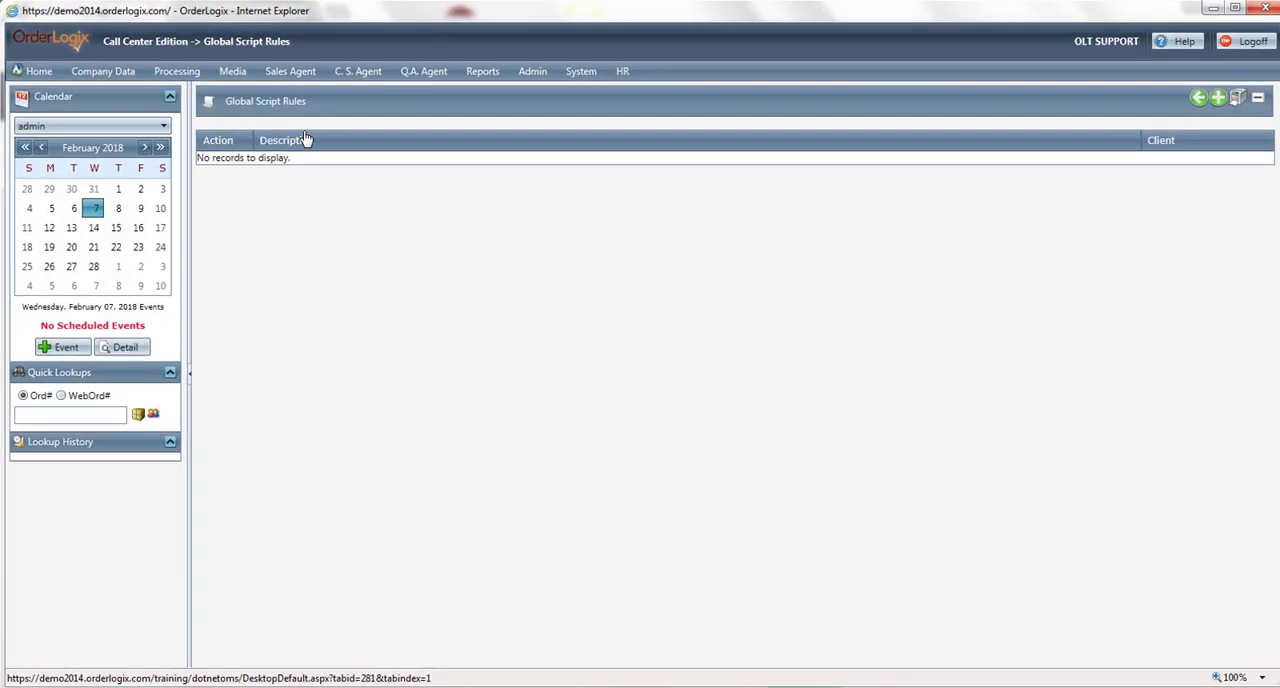
pyautogui.click(1208, 99)
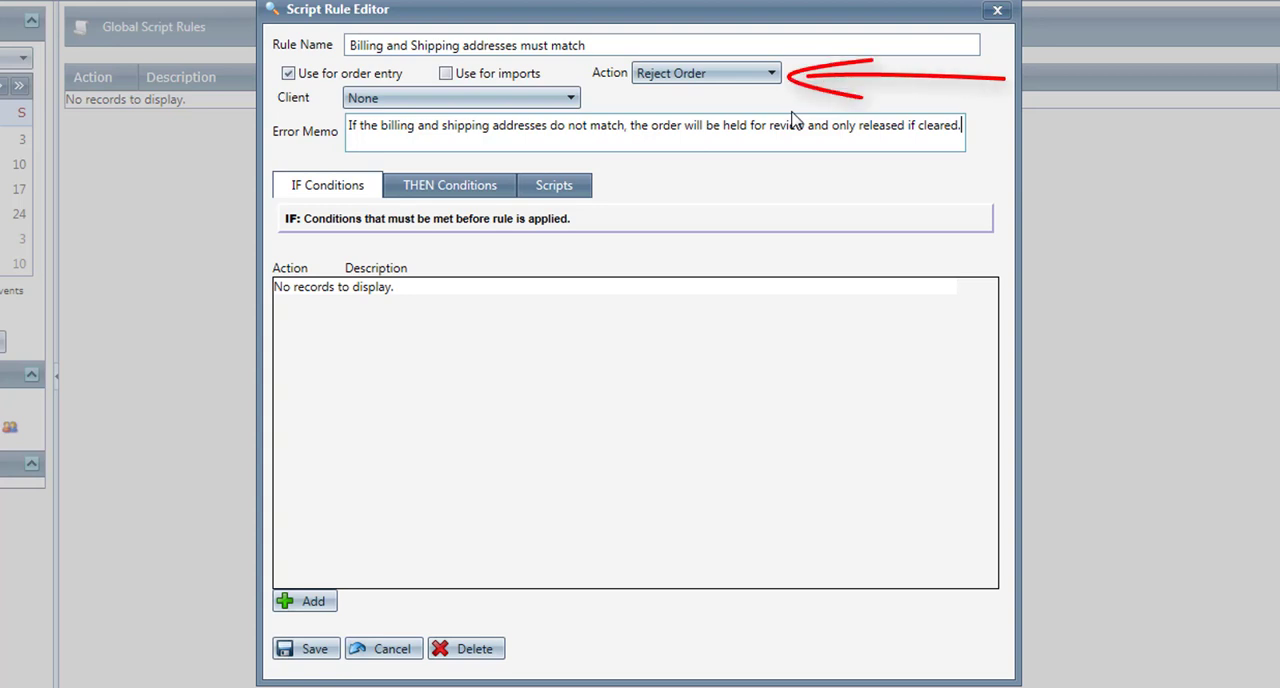
# Set the rule's action to Hold Order for Review with the reason "Order held for review - Fraud"
pyautogui.click(746, 80)
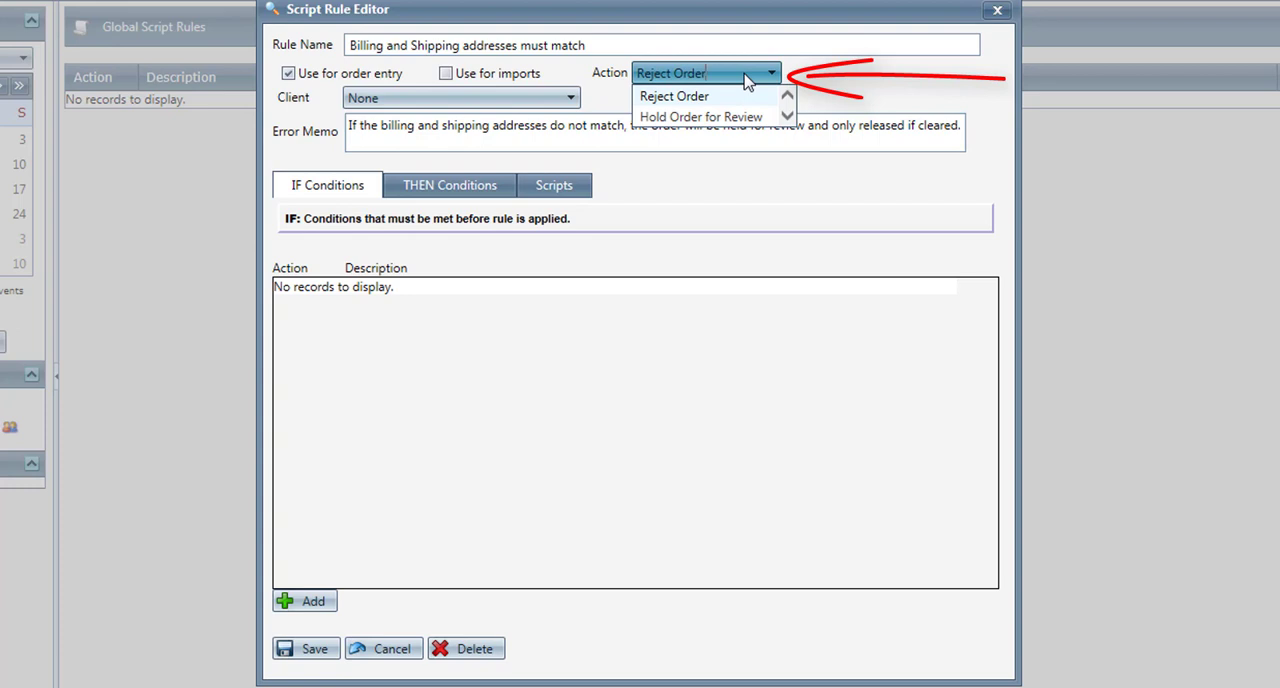
pyautogui.click(748, 118)
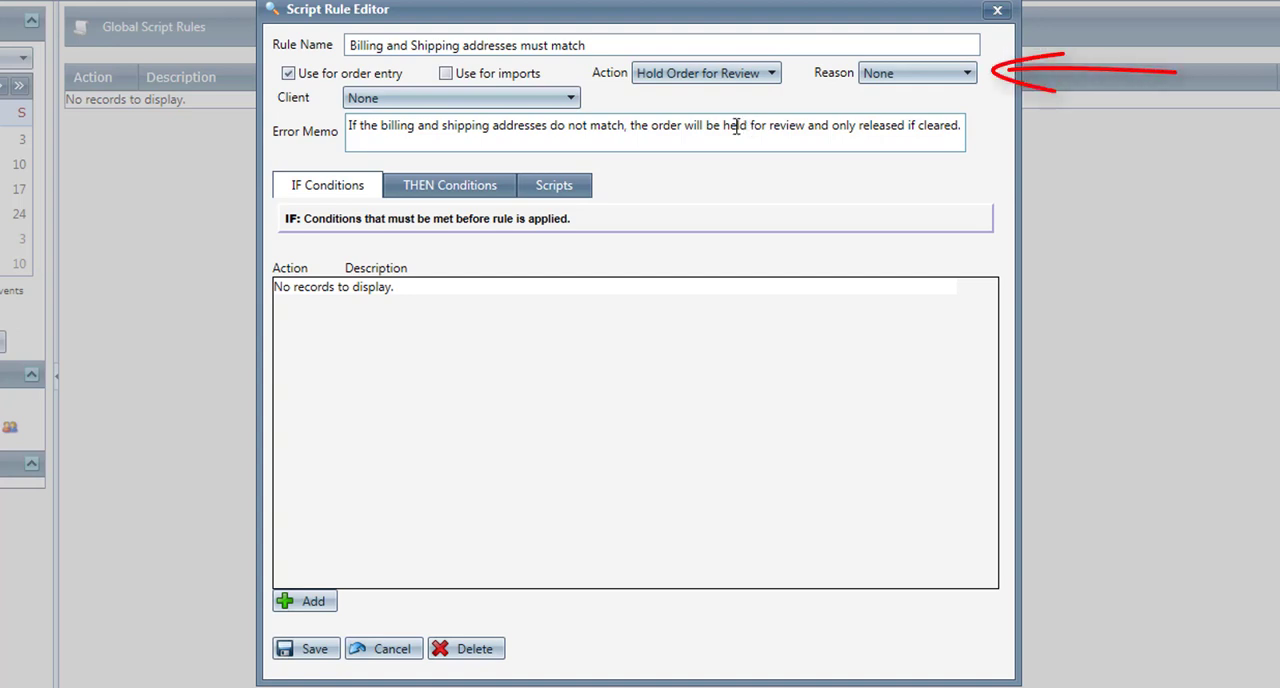
pyautogui.click(925, 79)
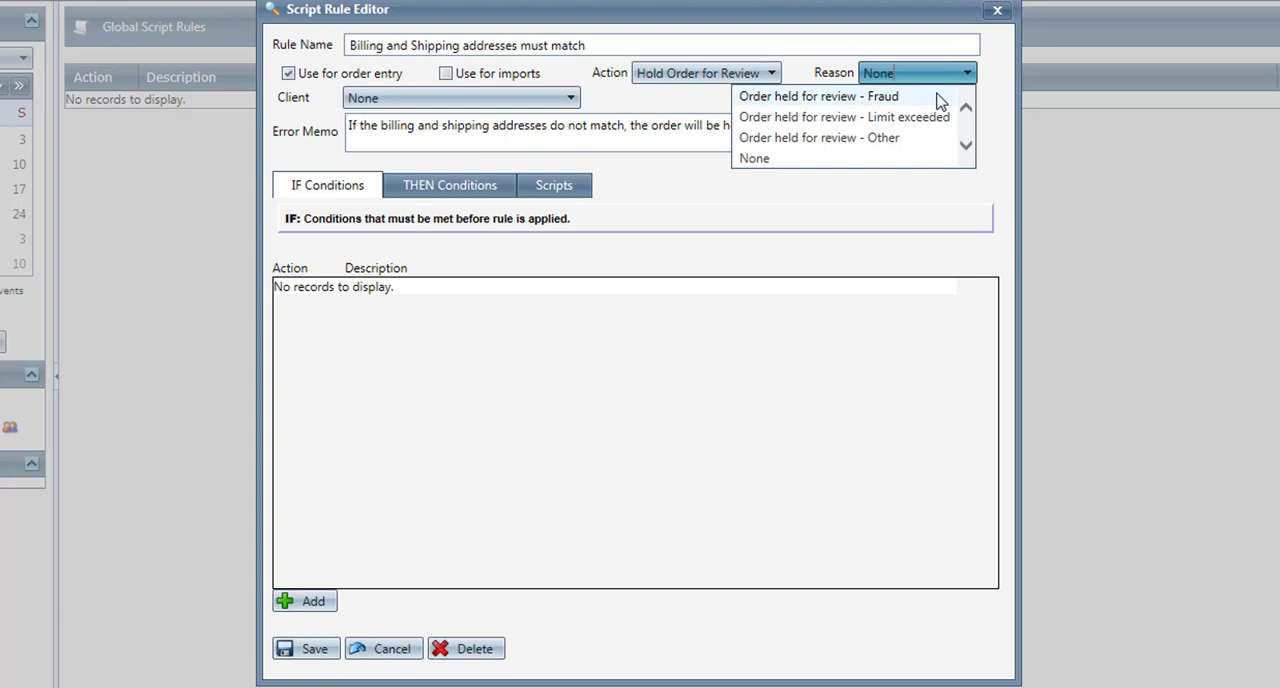
pyautogui.click(938, 98)
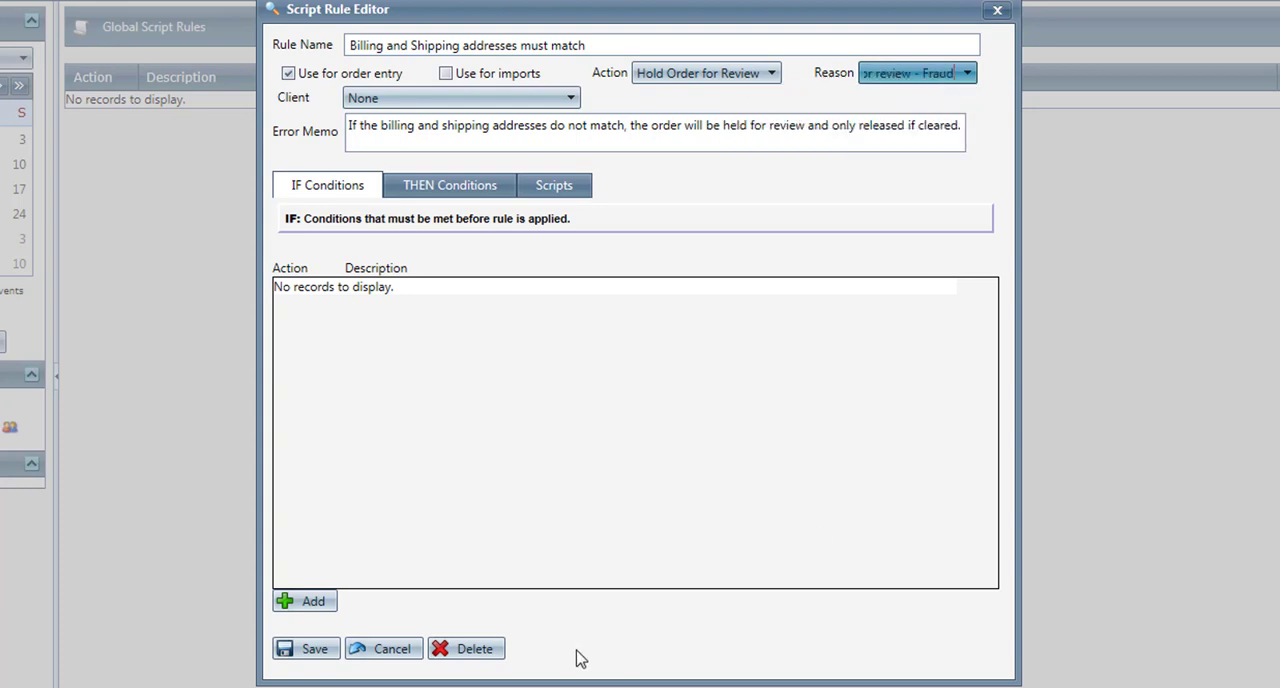
# Add an Unconditional IF condition to the address-matching rule and save the condition
pyautogui.click(288, 603)
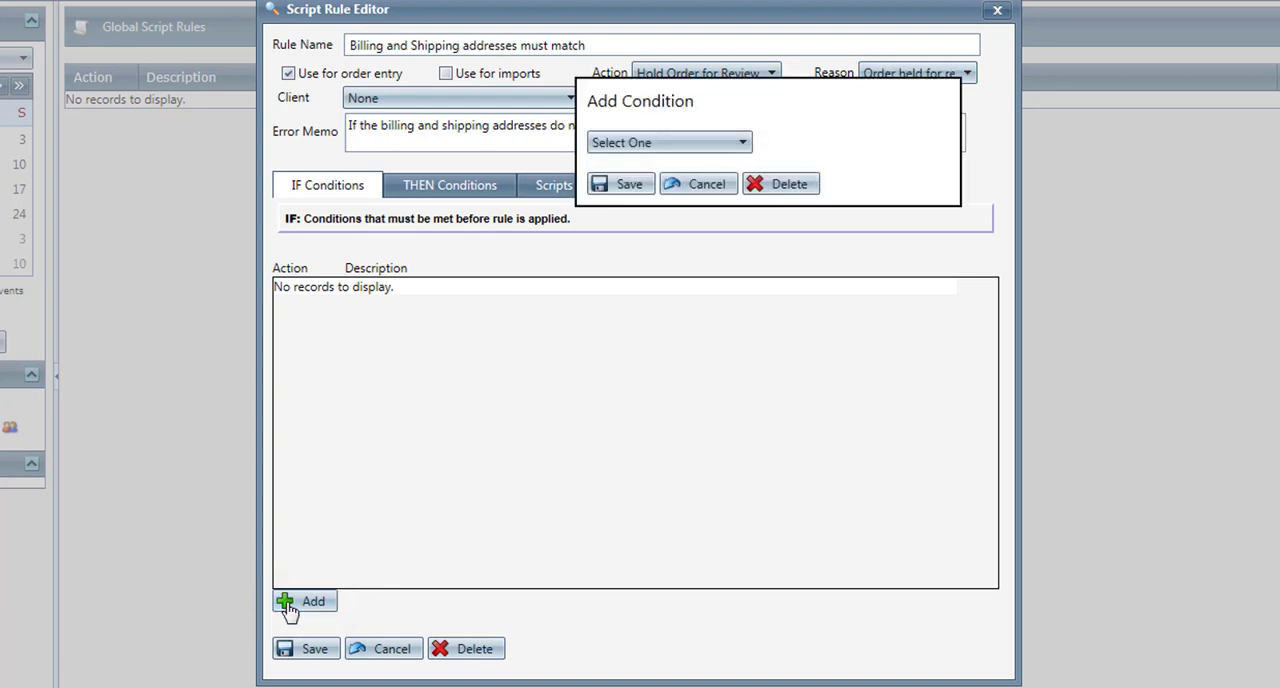
pyautogui.click(637, 143)
pyautogui.click(660, 472)
pyautogui.click(624, 187)
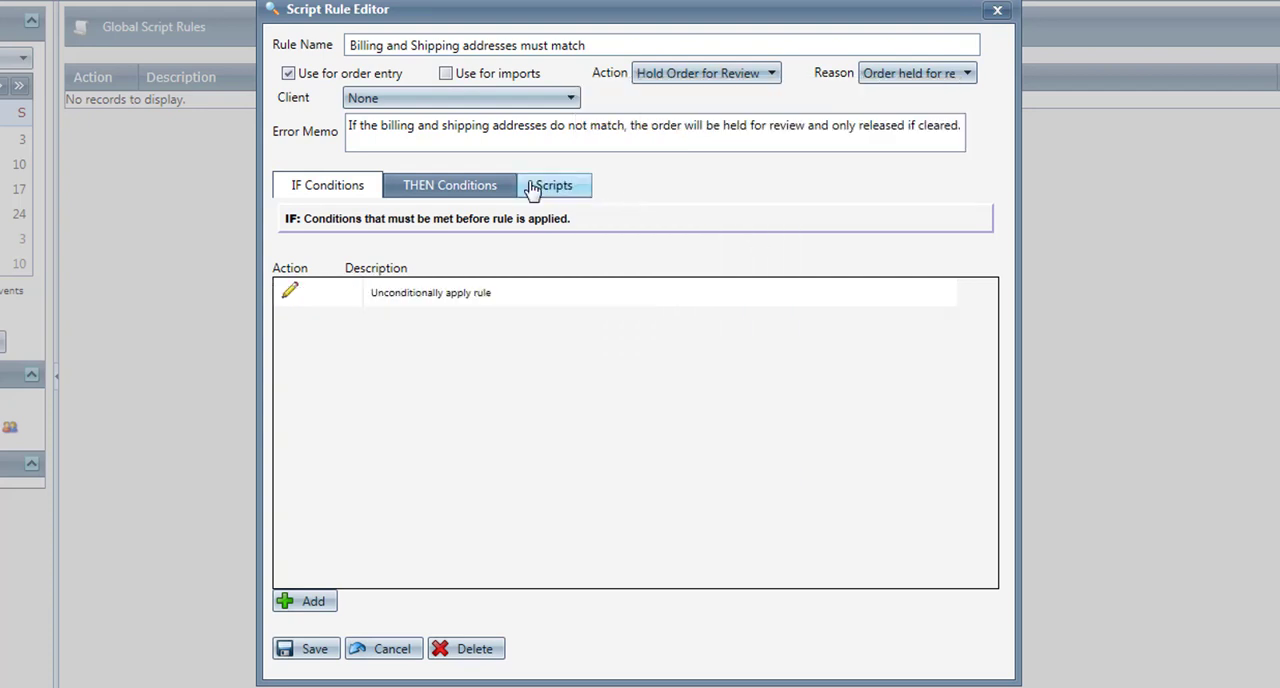
# Add a Bill/Ship Address Match THEN condition with Match required, using address, city, state, zip and country, and save it
pyautogui.click(432, 190)
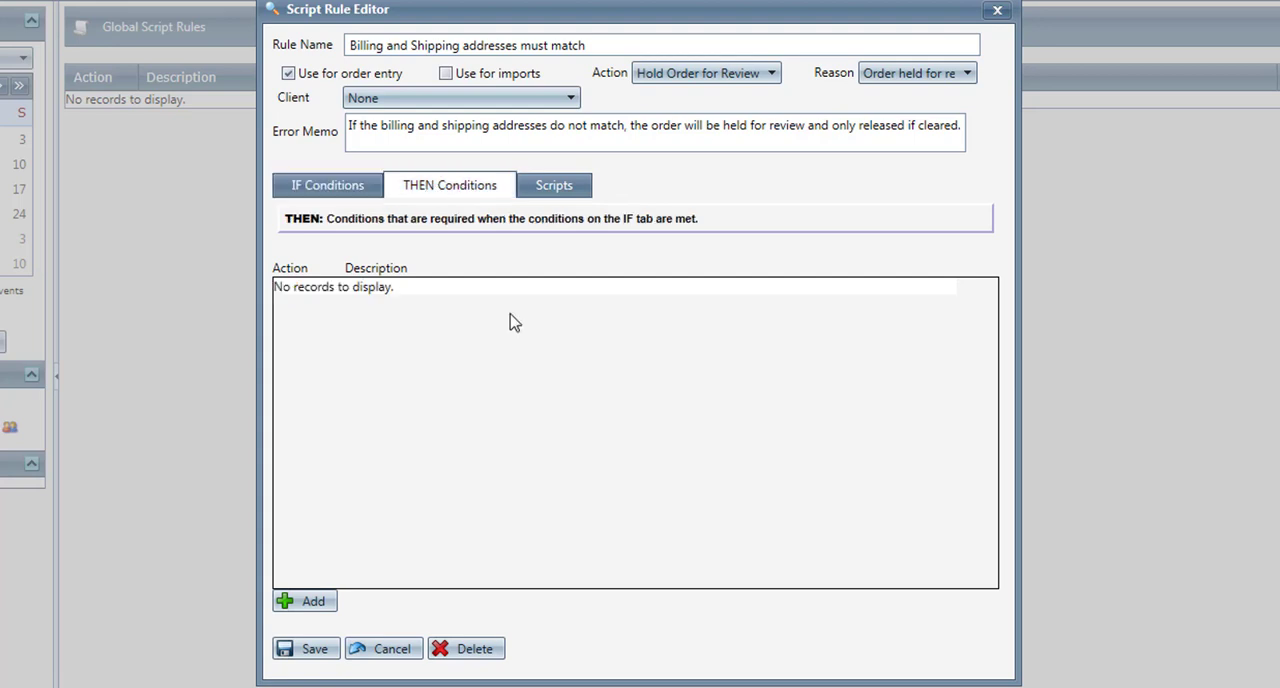
pyautogui.click(318, 606)
pyautogui.click(731, 145)
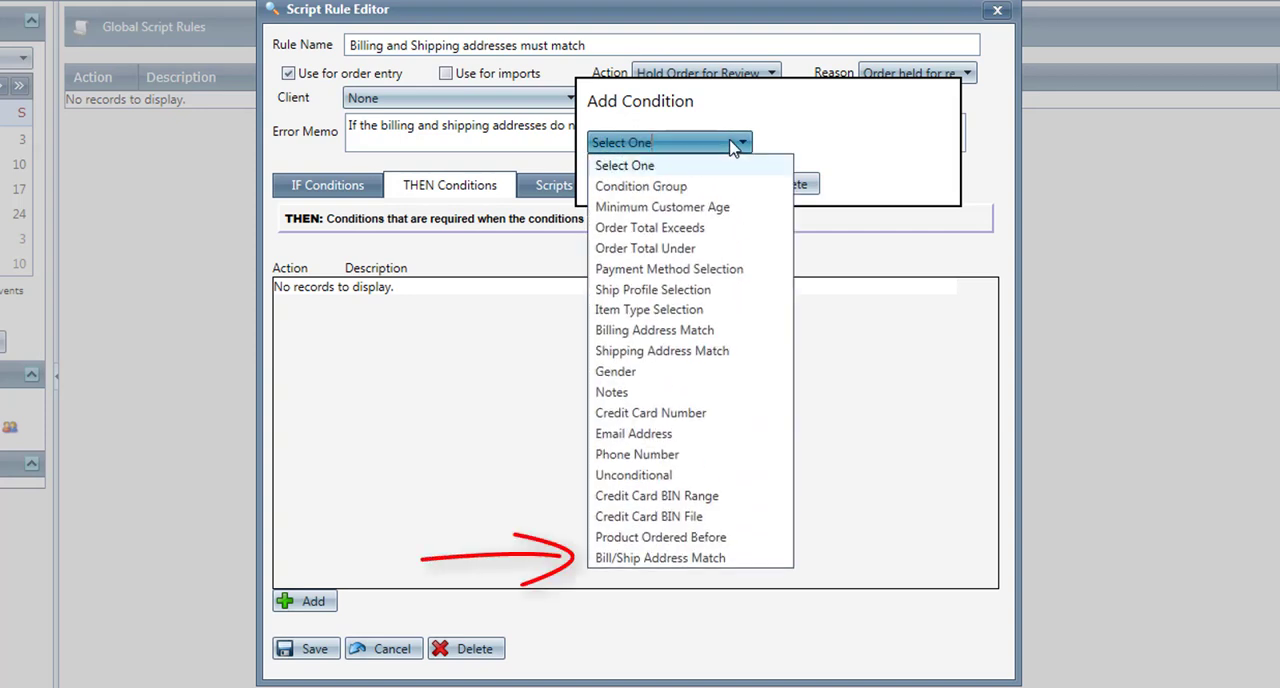
pyautogui.click(660, 558)
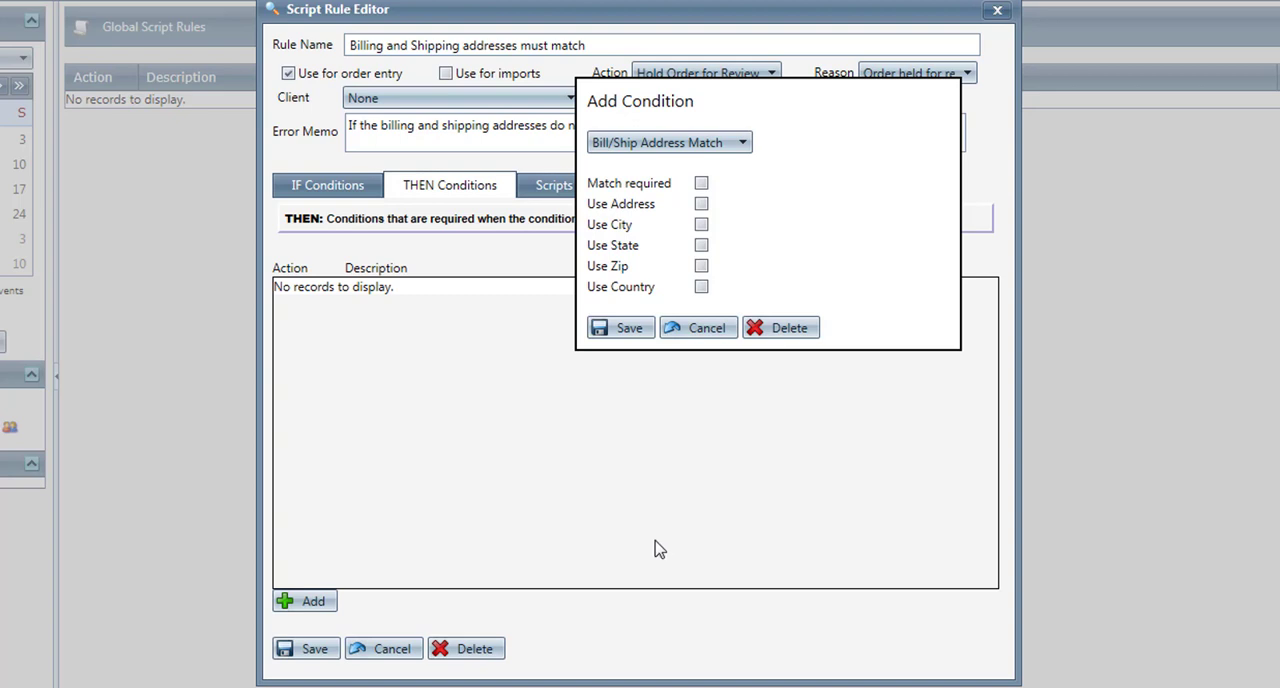
pyautogui.click(701, 183)
pyautogui.click(701, 204)
pyautogui.click(701, 224)
pyautogui.click(701, 245)
pyautogui.click(701, 266)
pyautogui.click(701, 287)
pyautogui.click(631, 329)
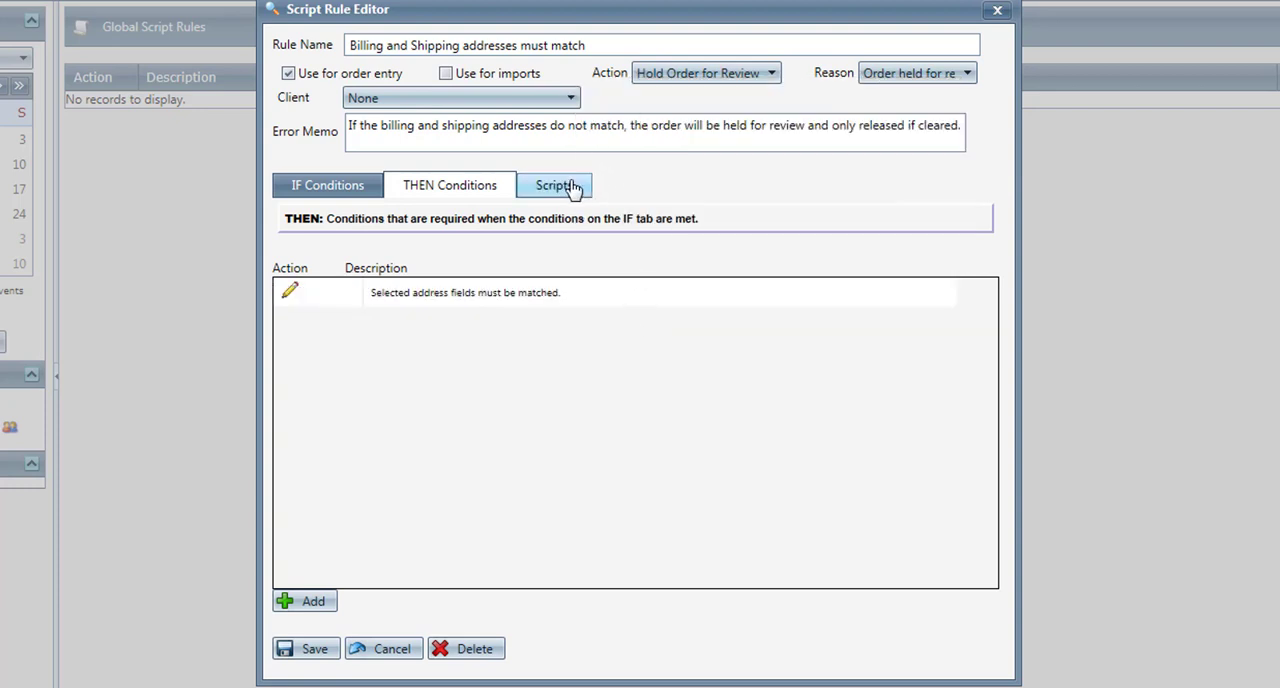
# Attach the global rule to the Testing Scripts script and save the rule
pyautogui.click(572, 188)
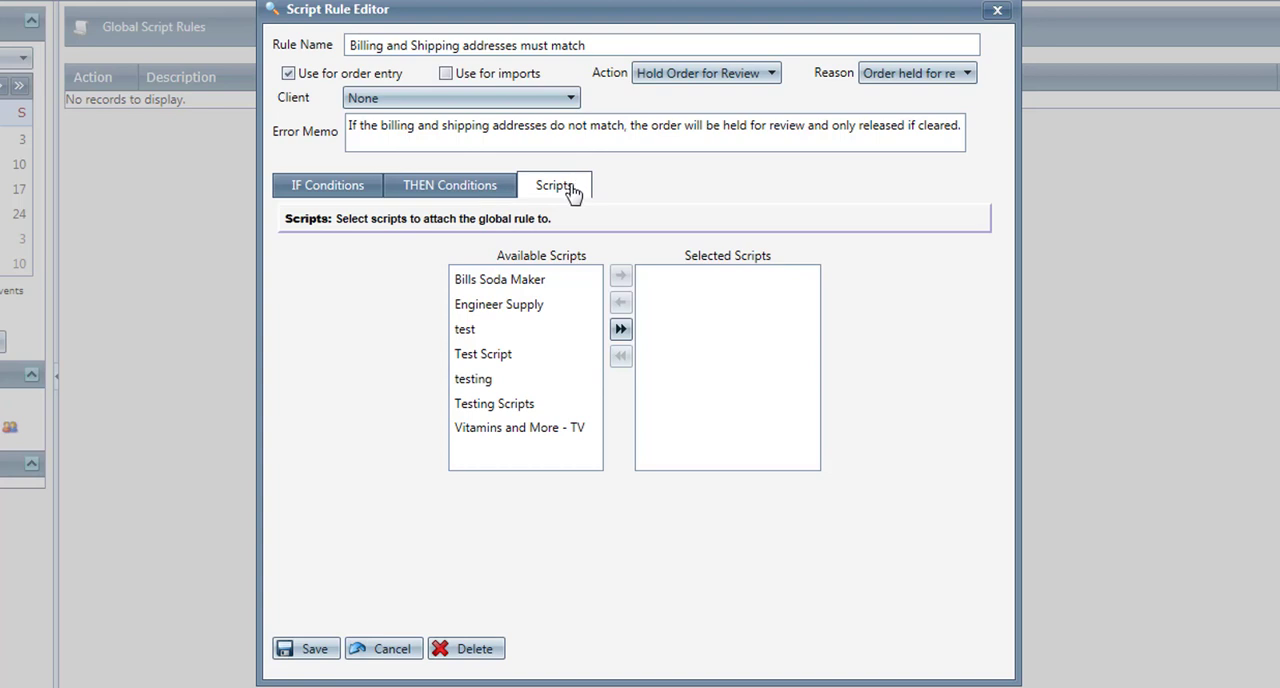
pyautogui.click(500, 406)
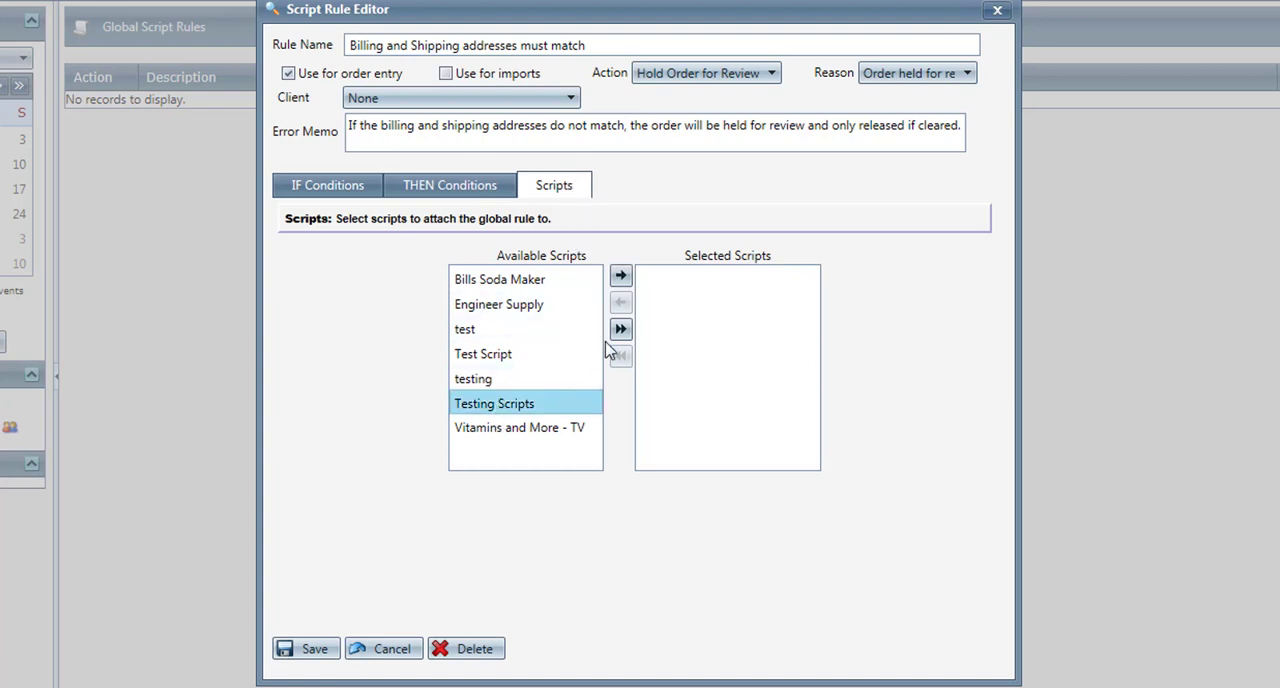
pyautogui.click(620, 276)
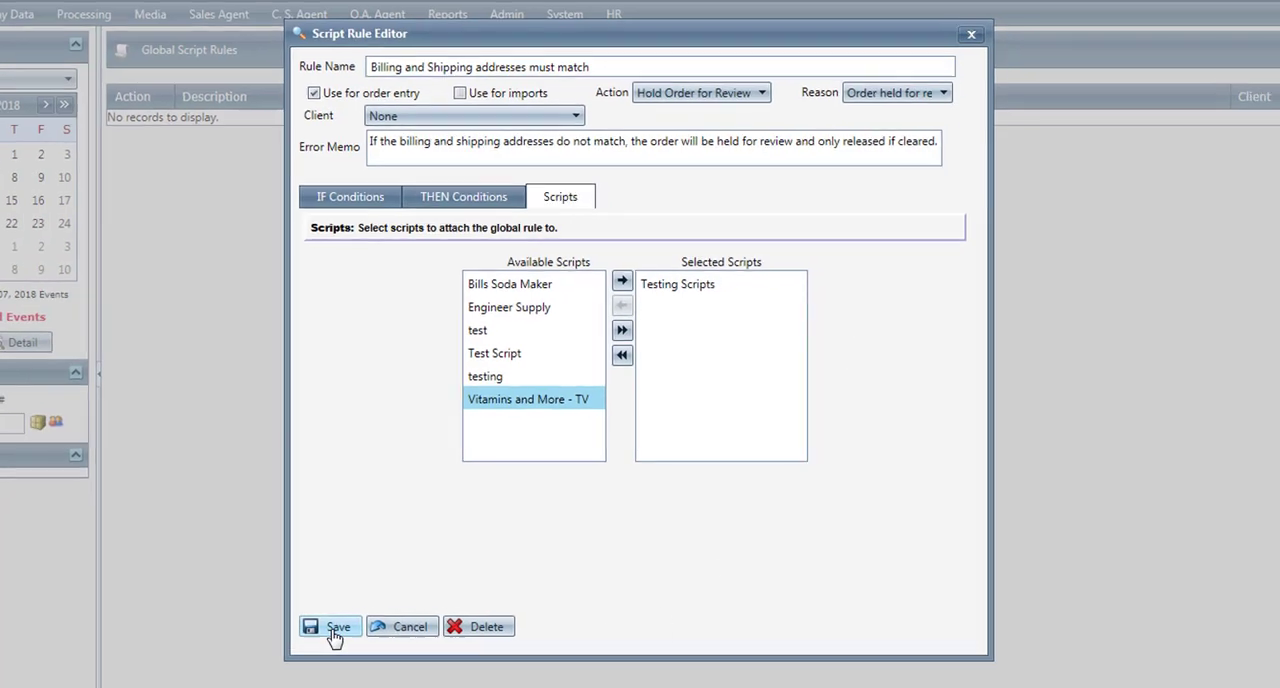
pyautogui.click(308, 649)
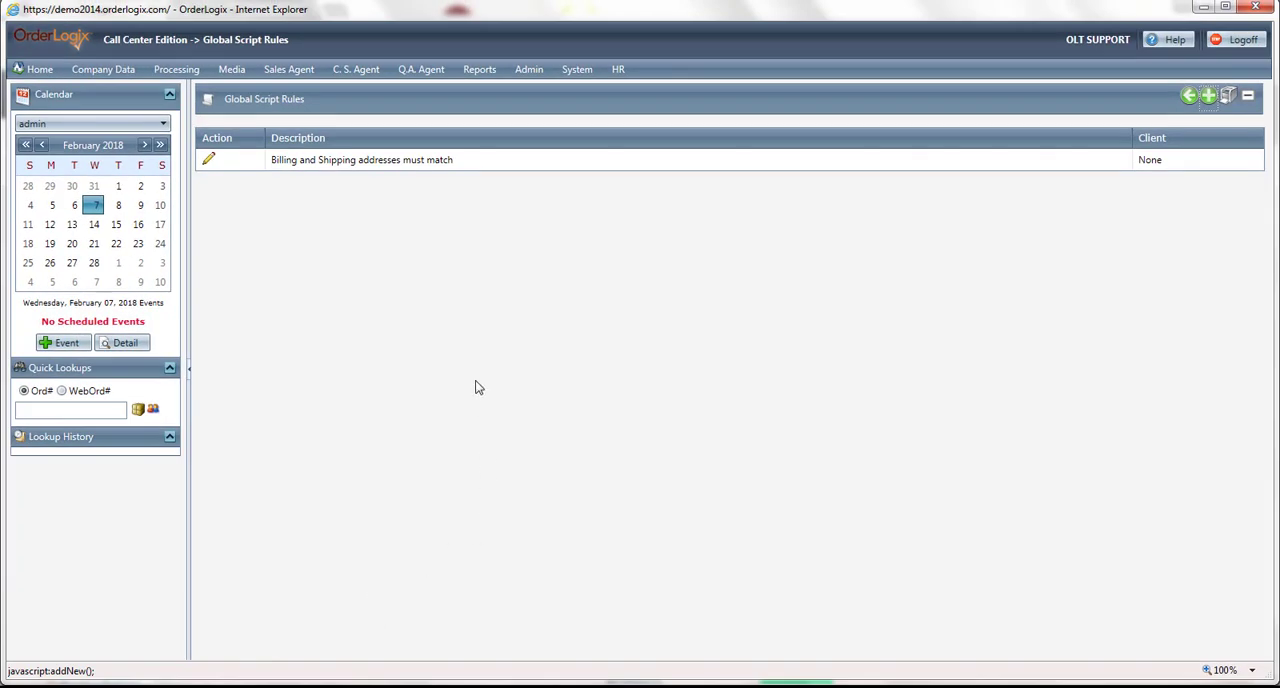
# Open the rules of the Testing Scripts script in Maintain Scripts and check which global rules can be attached
pyautogui.moveTo(132, 72)
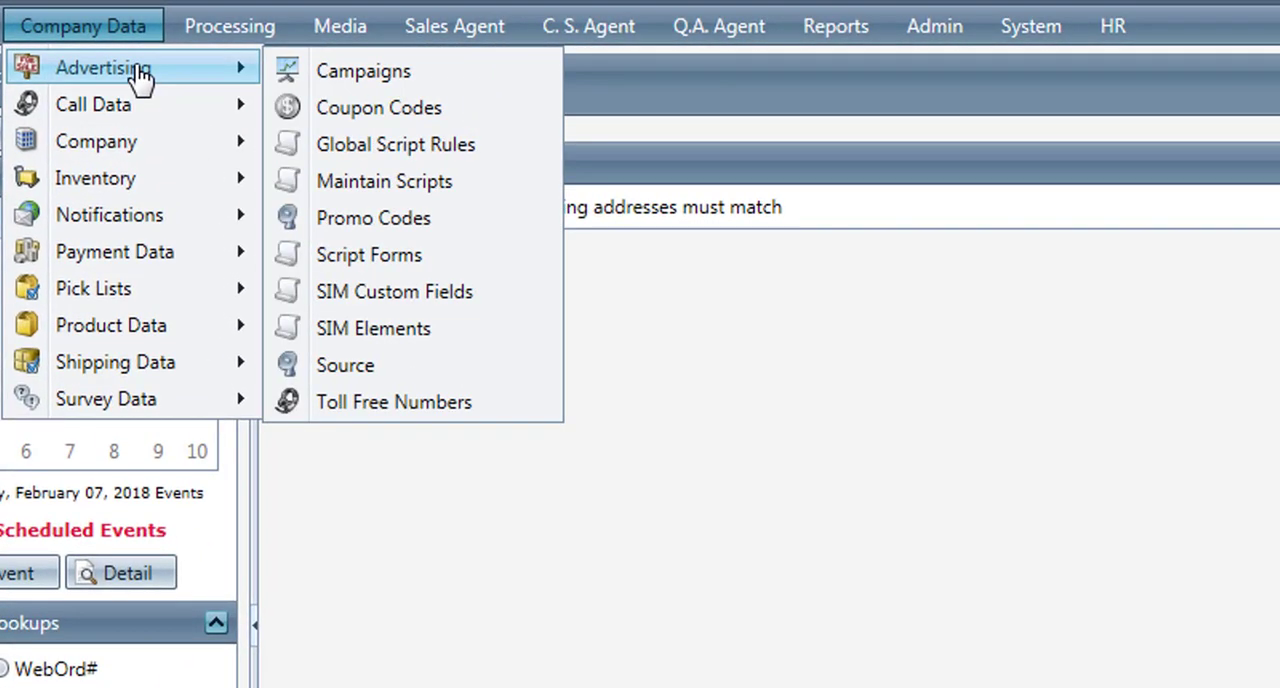
pyautogui.click(488, 195)
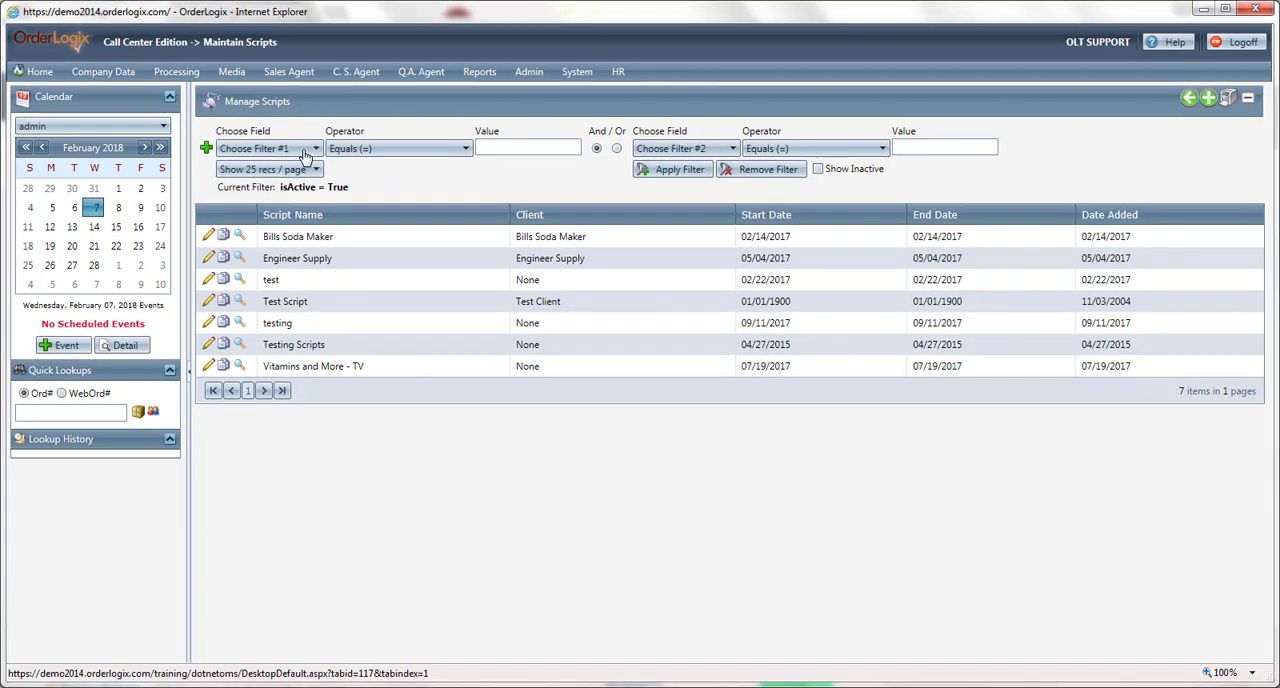
pyautogui.click(209, 345)
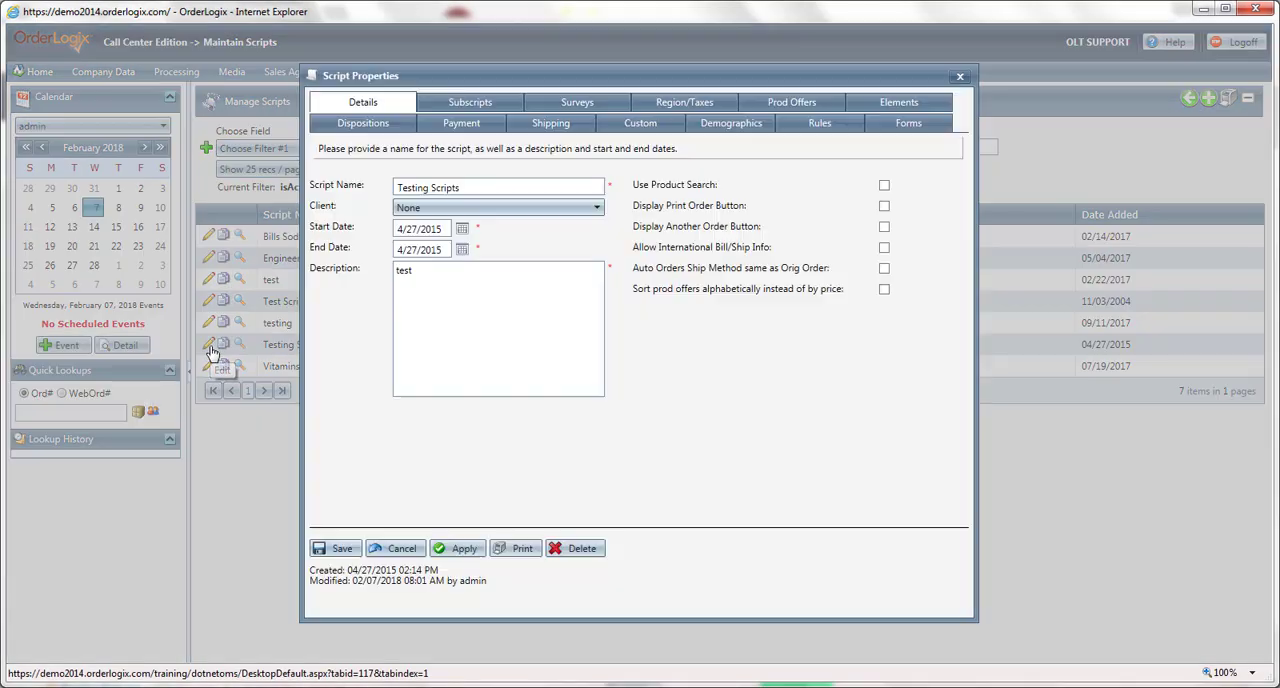
pyautogui.click(836, 131)
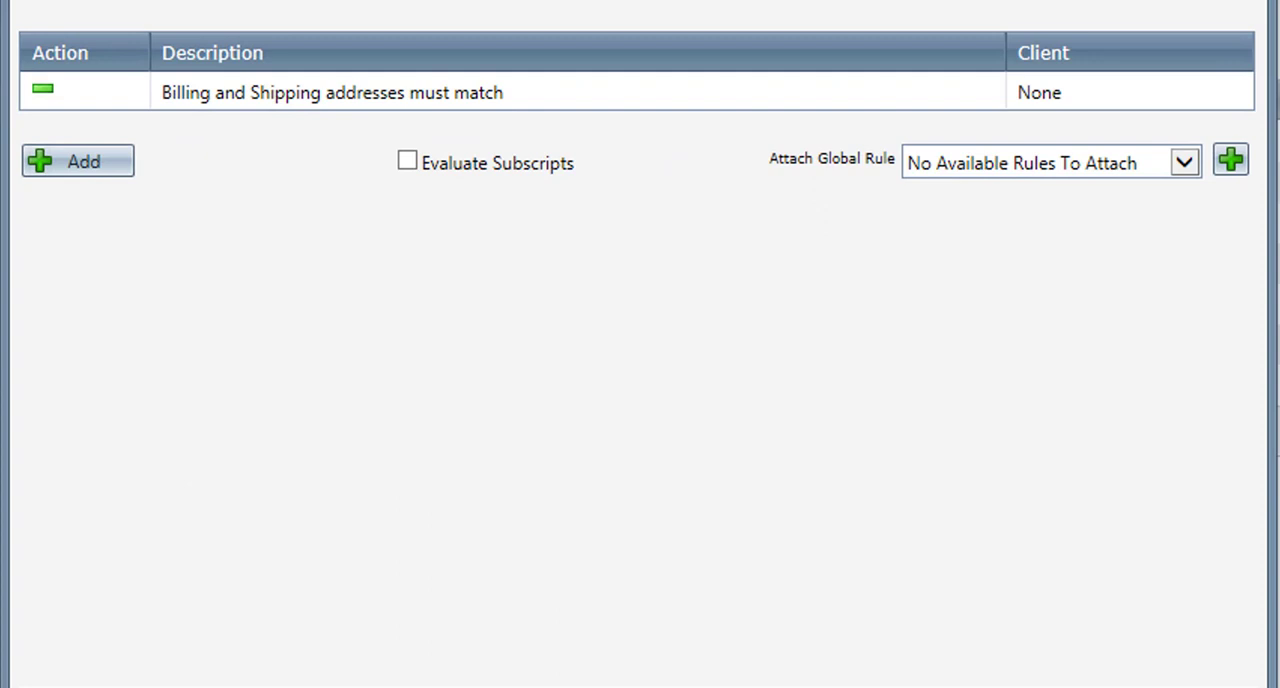
pyautogui.click(1137, 171)
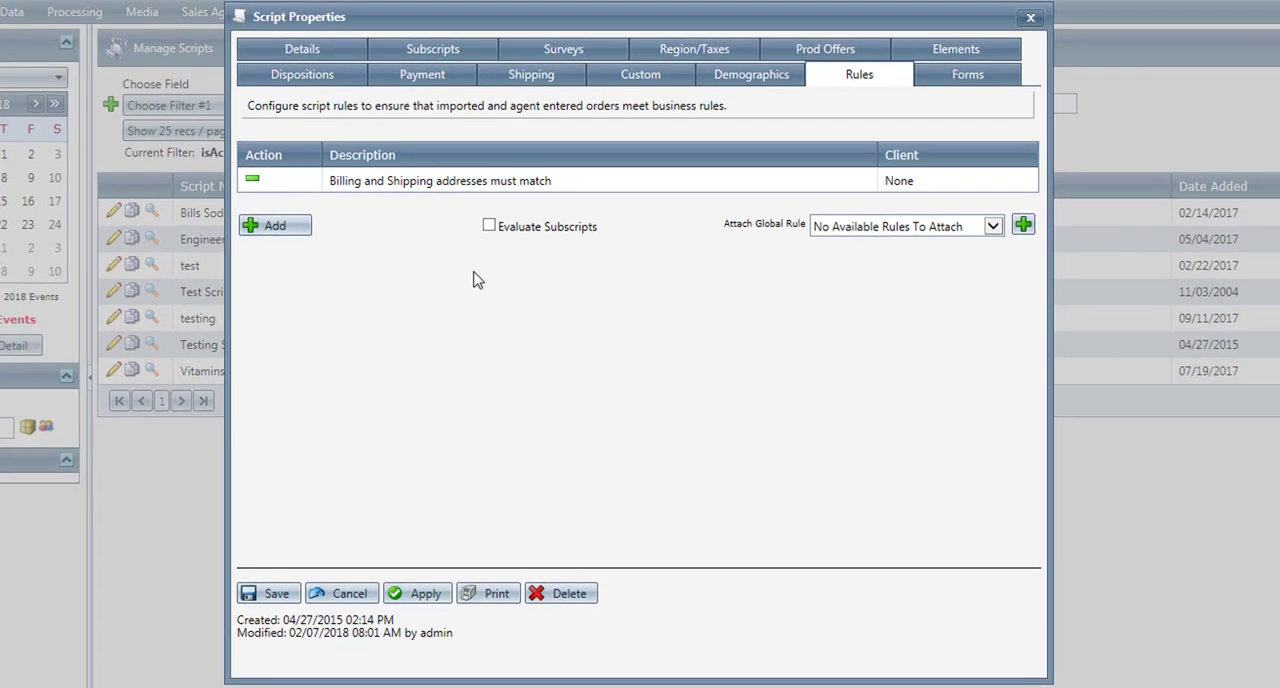
# Add a script rule named Householding Rule that rejects repeat orders, with a Product Offer Selection IF condition requiring Test Product Offer to be selected
pyautogui.click(280, 226)
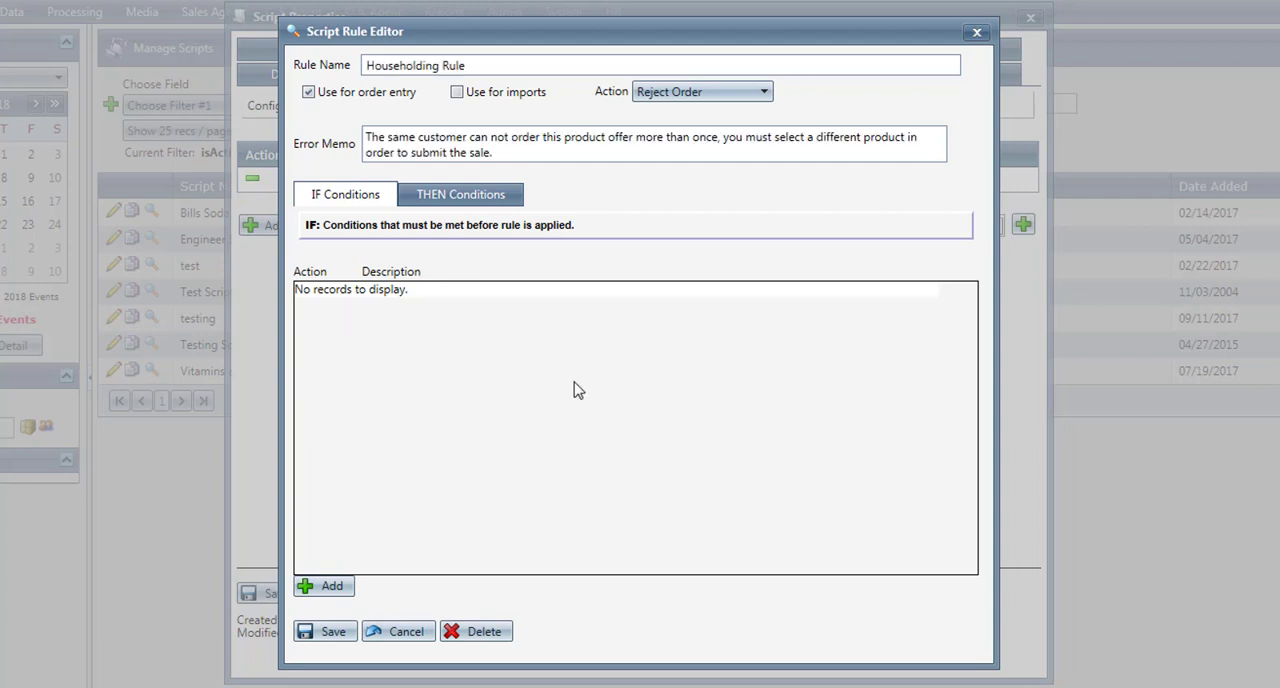
pyautogui.click(325, 591)
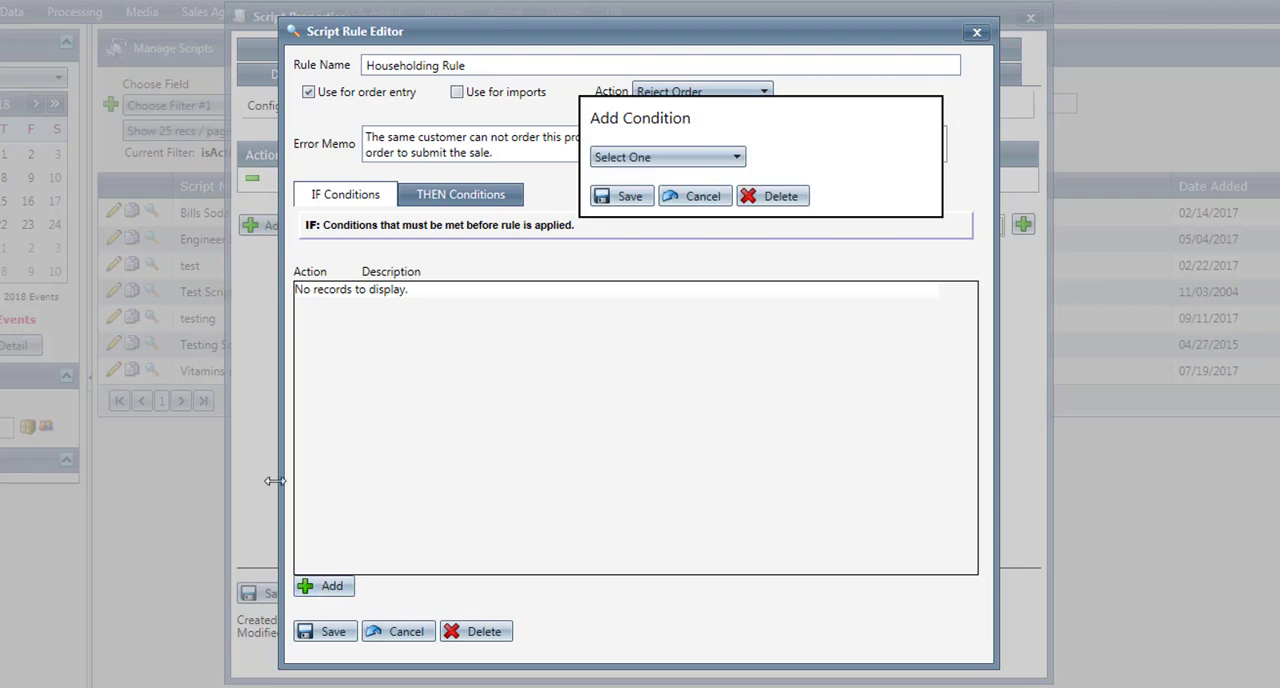
pyautogui.click(710, 159)
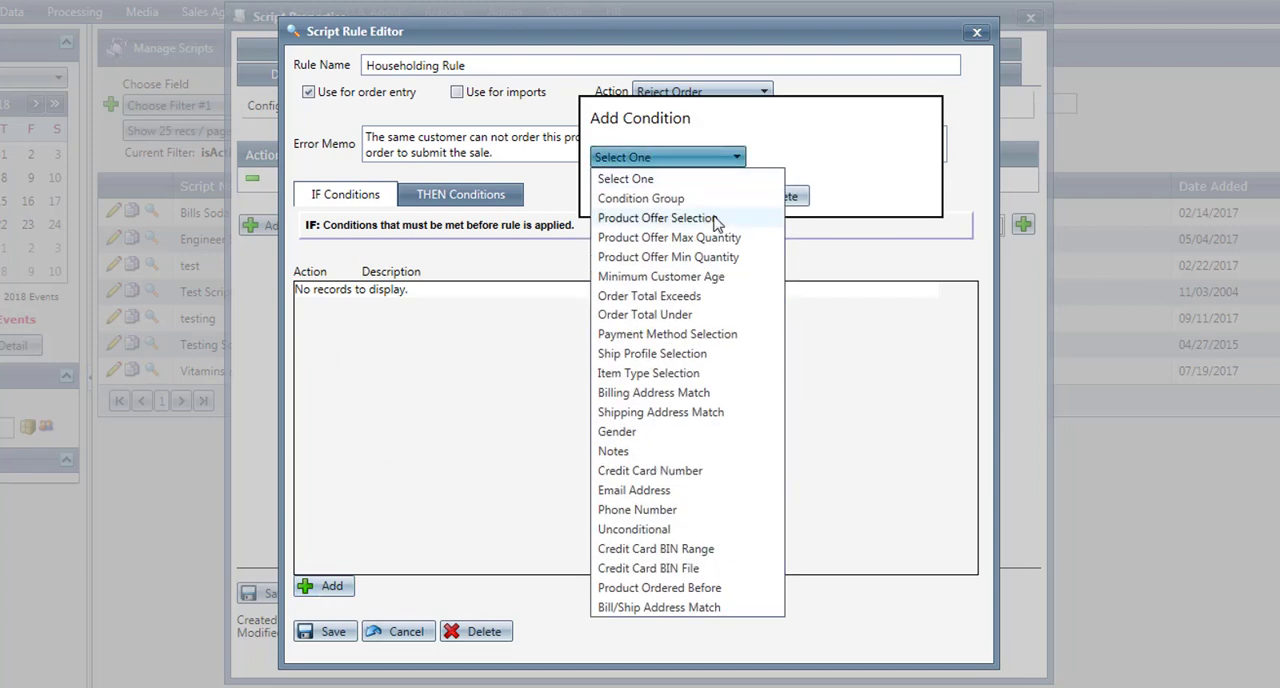
pyautogui.click(715, 213)
pyautogui.click(697, 217)
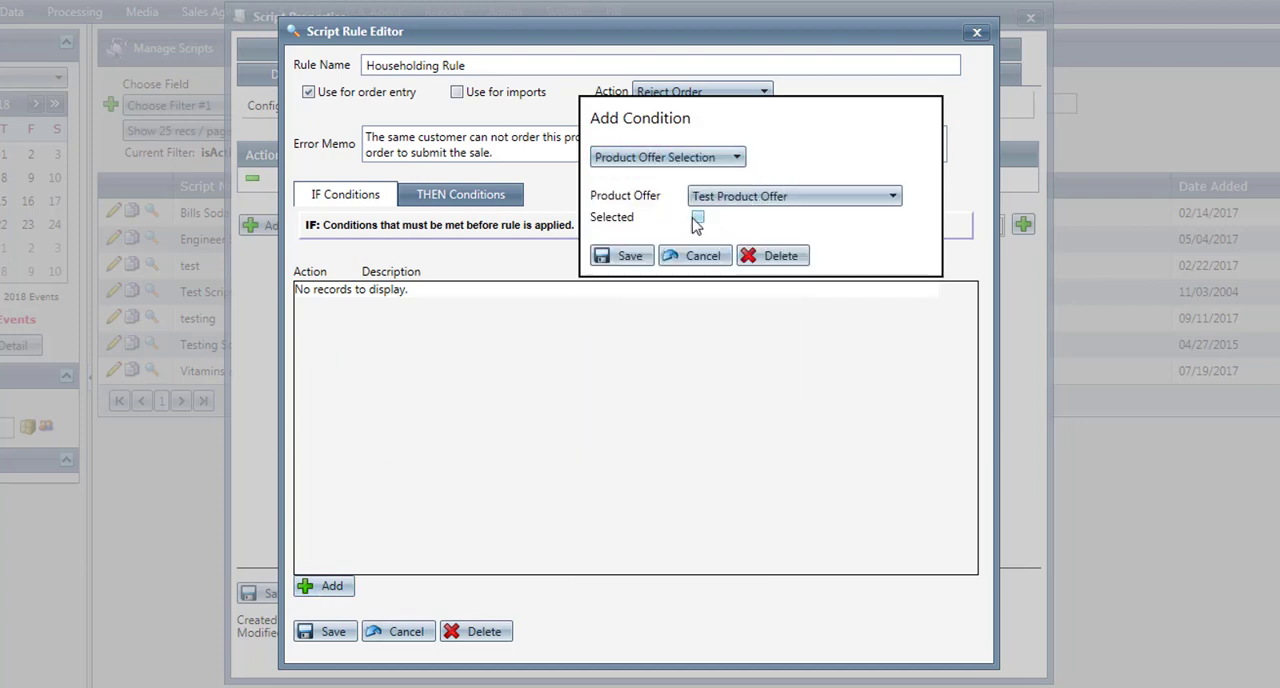
pyautogui.click(624, 257)
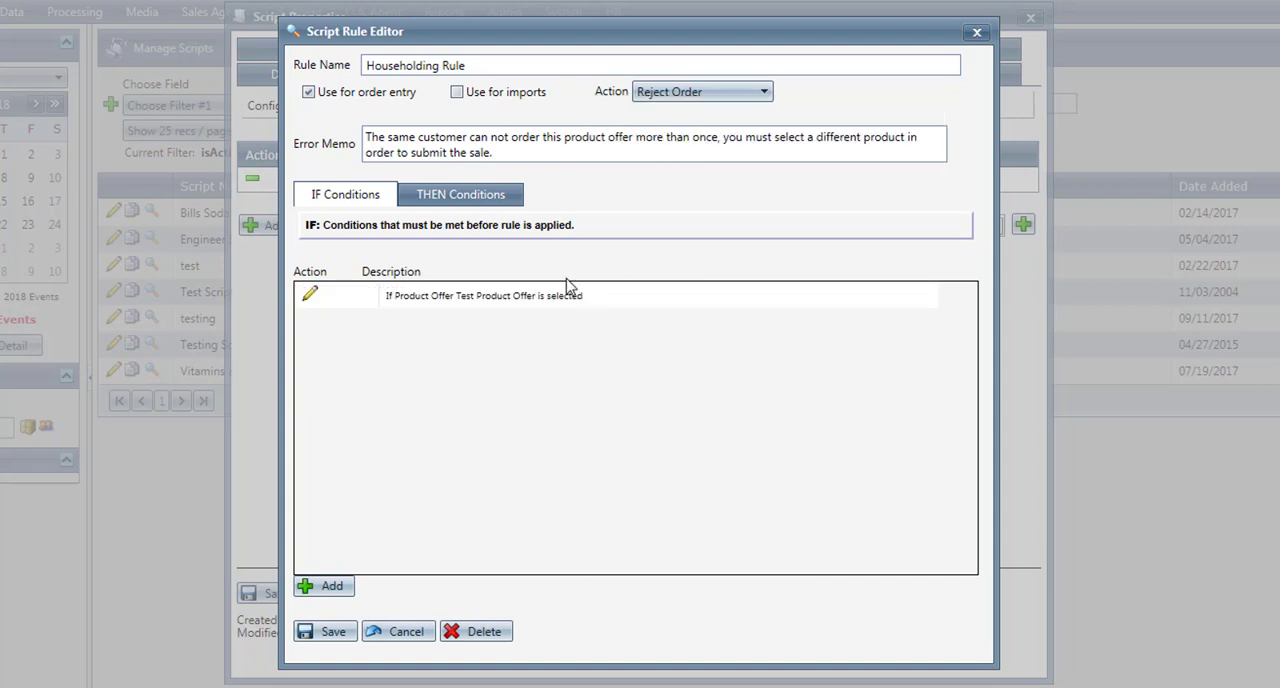
# Add a Product Ordered Before THEN condition for Test Product Offer with Selected unticked, and save the Householding Rule
pyautogui.click(500, 197)
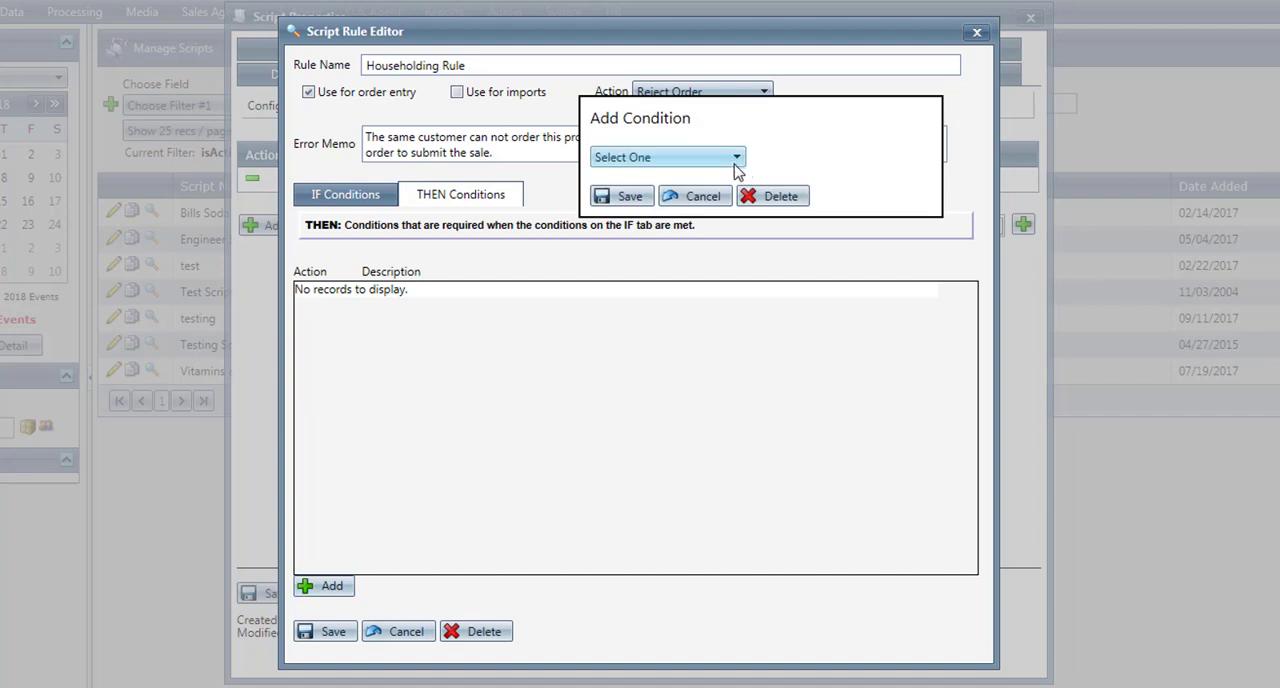
pyautogui.click(737, 160)
pyautogui.click(700, 594)
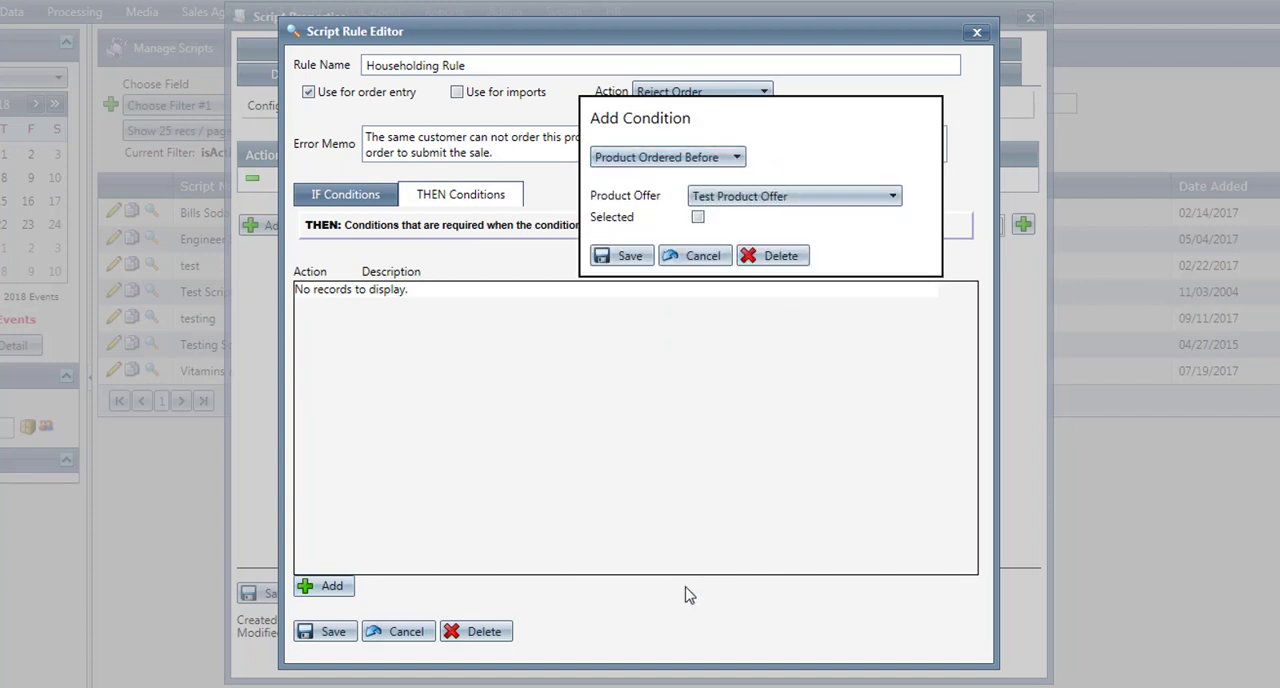
pyautogui.click(617, 256)
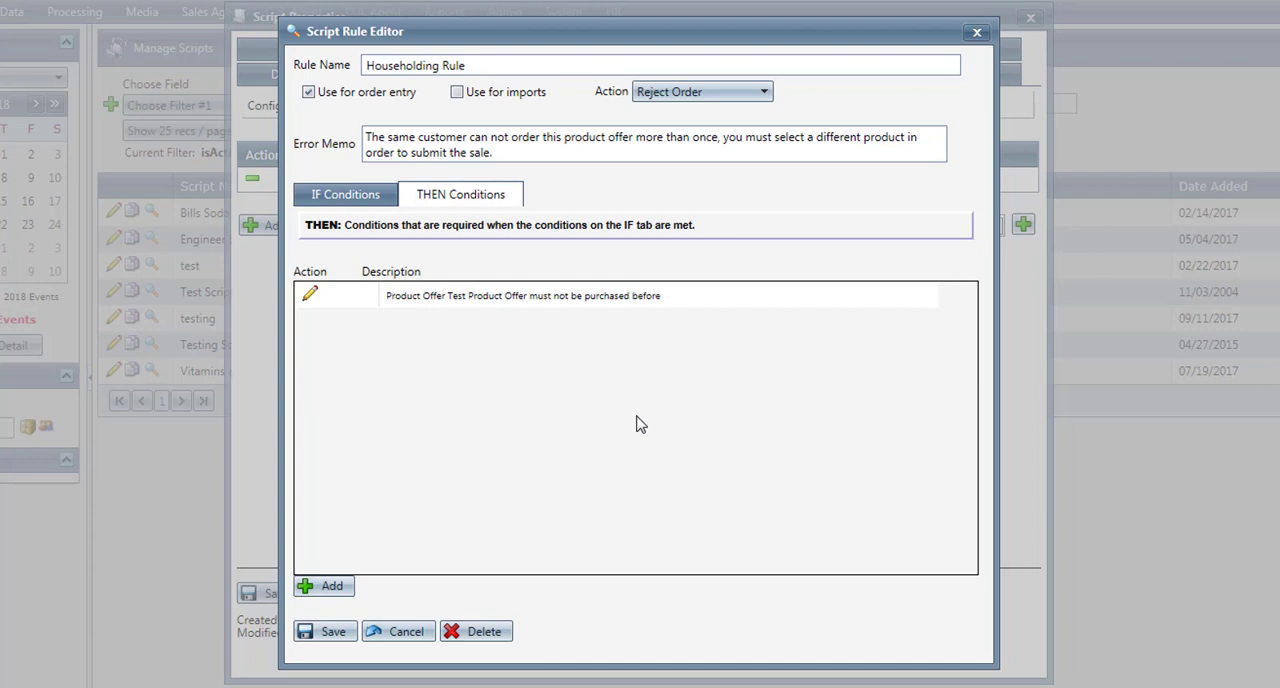
pyautogui.click(333, 632)
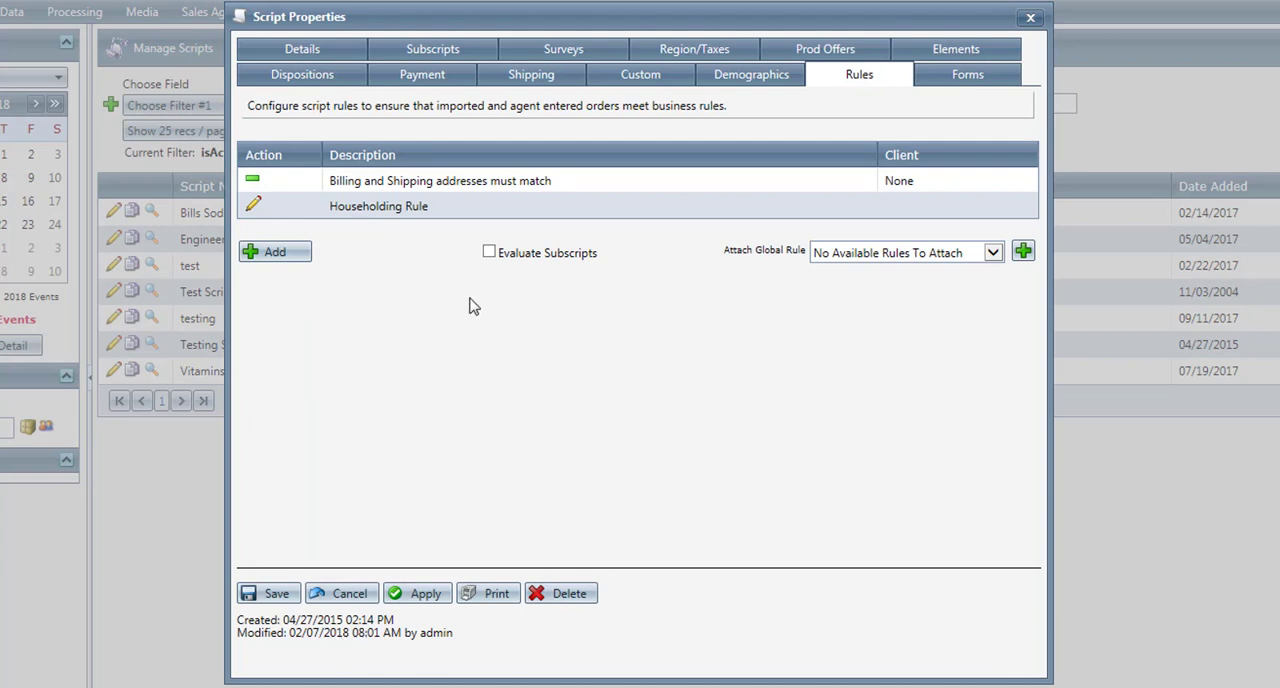
# Add a script rule named "Order Total exceeds $1,000" with Hold Order for Review, a limit exceeded reason, an error memo and an Unconditional IF condition
pyautogui.click(285, 256)
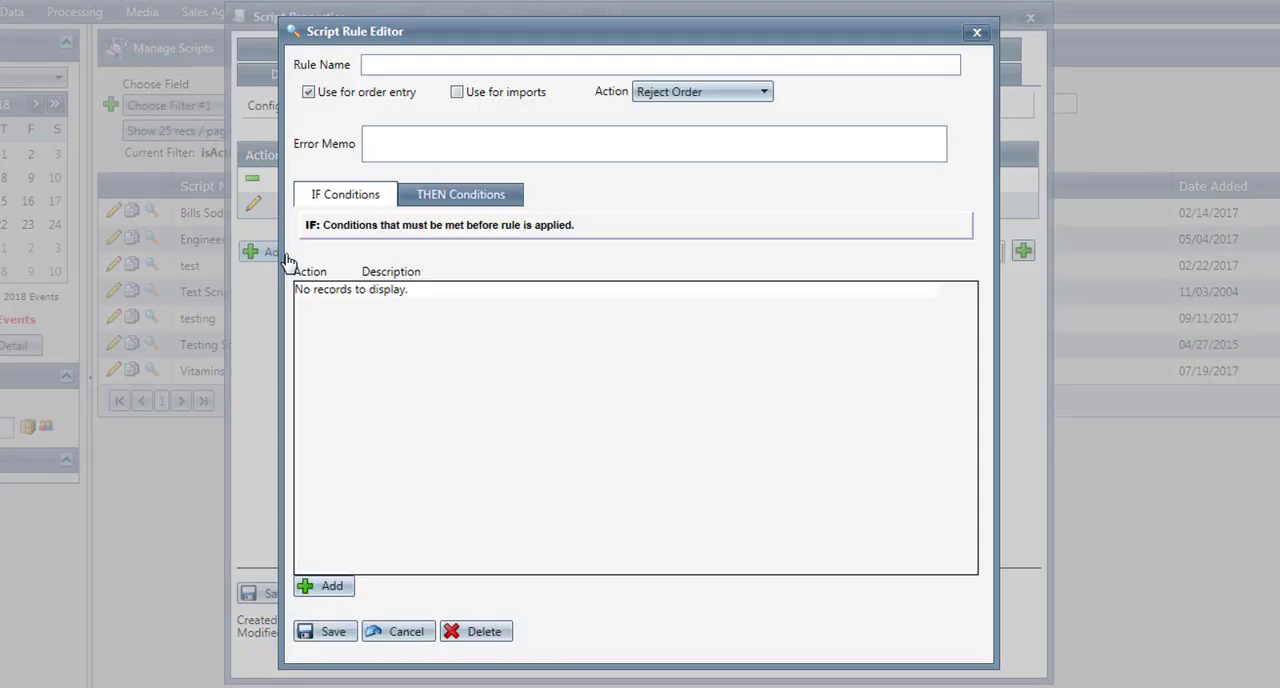
pyautogui.click(400, 67)
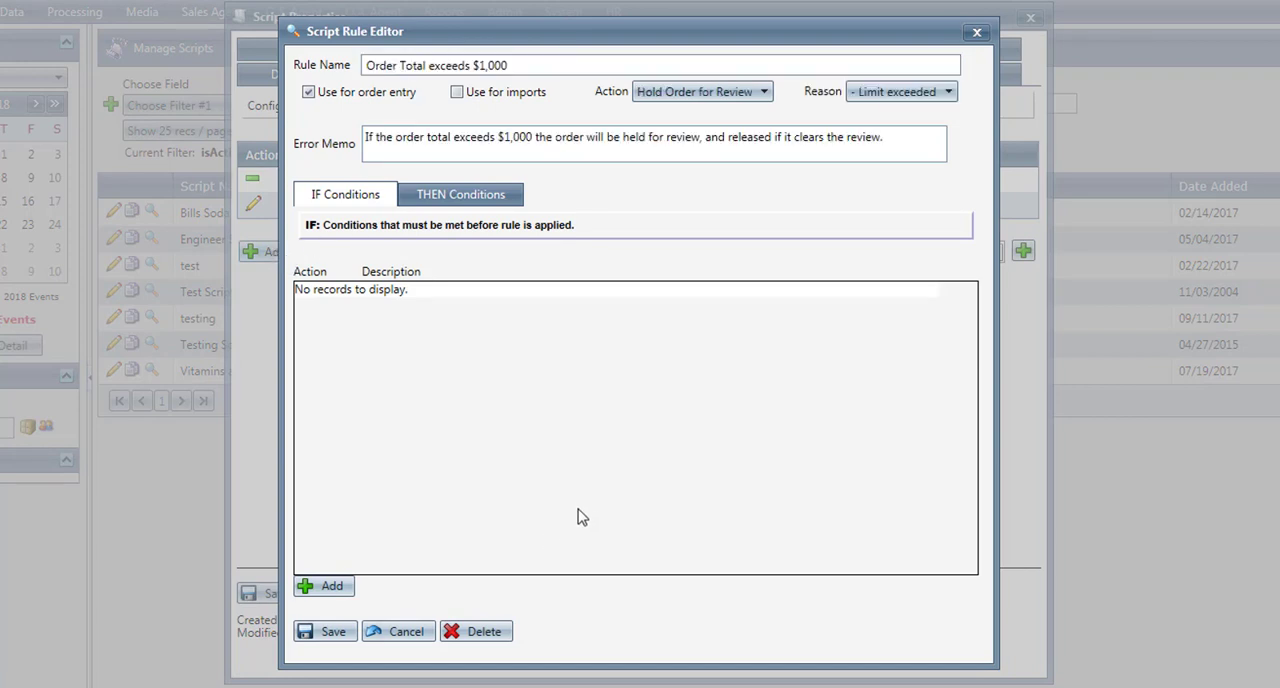
pyautogui.click(326, 595)
pyautogui.click(676, 158)
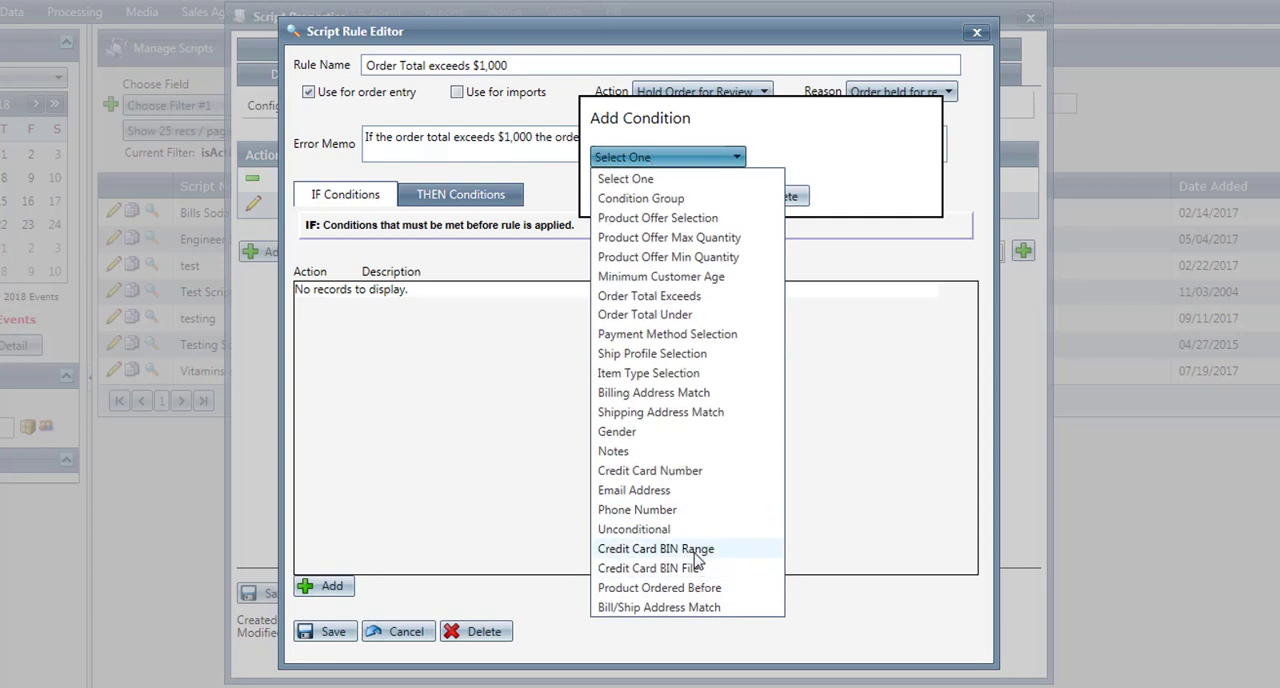
pyautogui.click(688, 528)
pyautogui.click(629, 197)
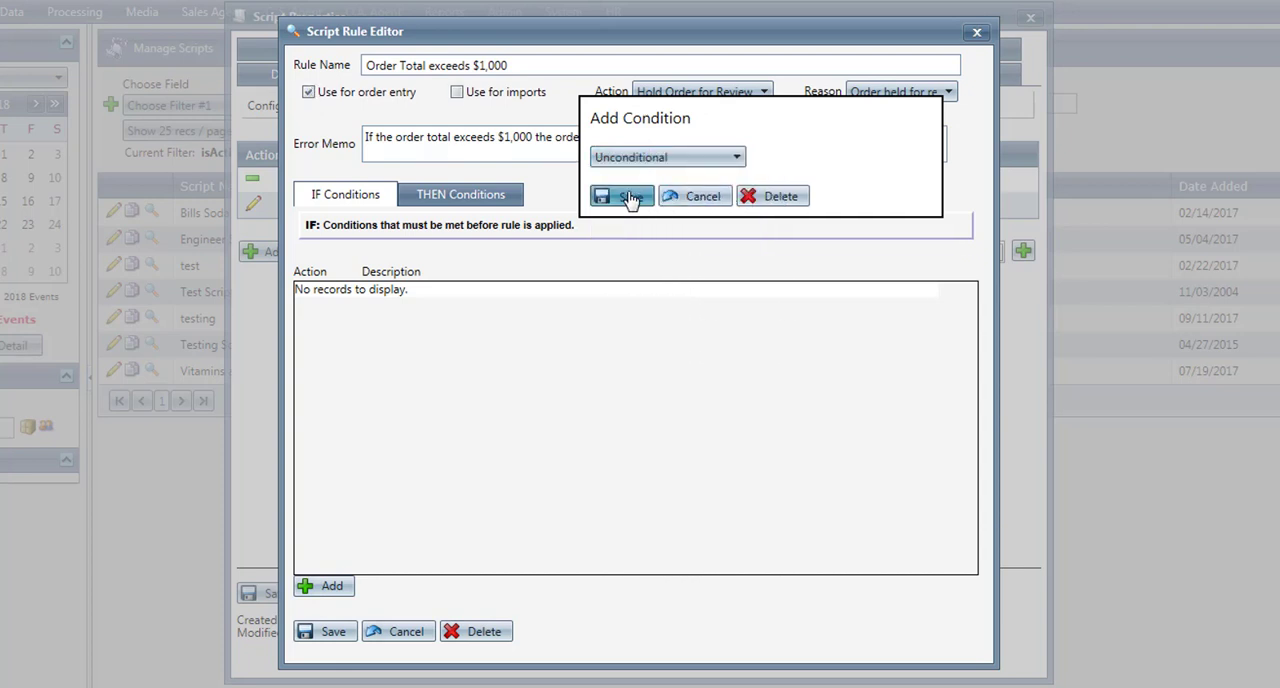
# Add an Order Total Under THEN condition with amount 1,000, and save the rule and the script
pyautogui.click(434, 199)
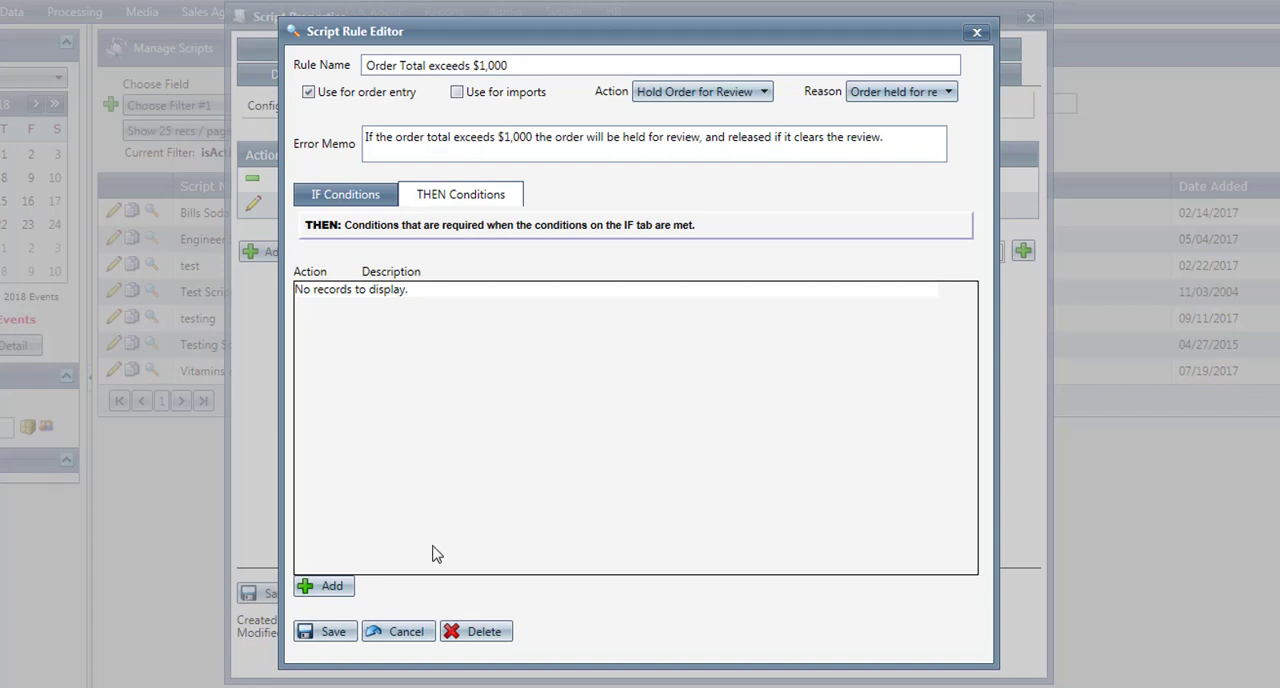
pyautogui.click(340, 588)
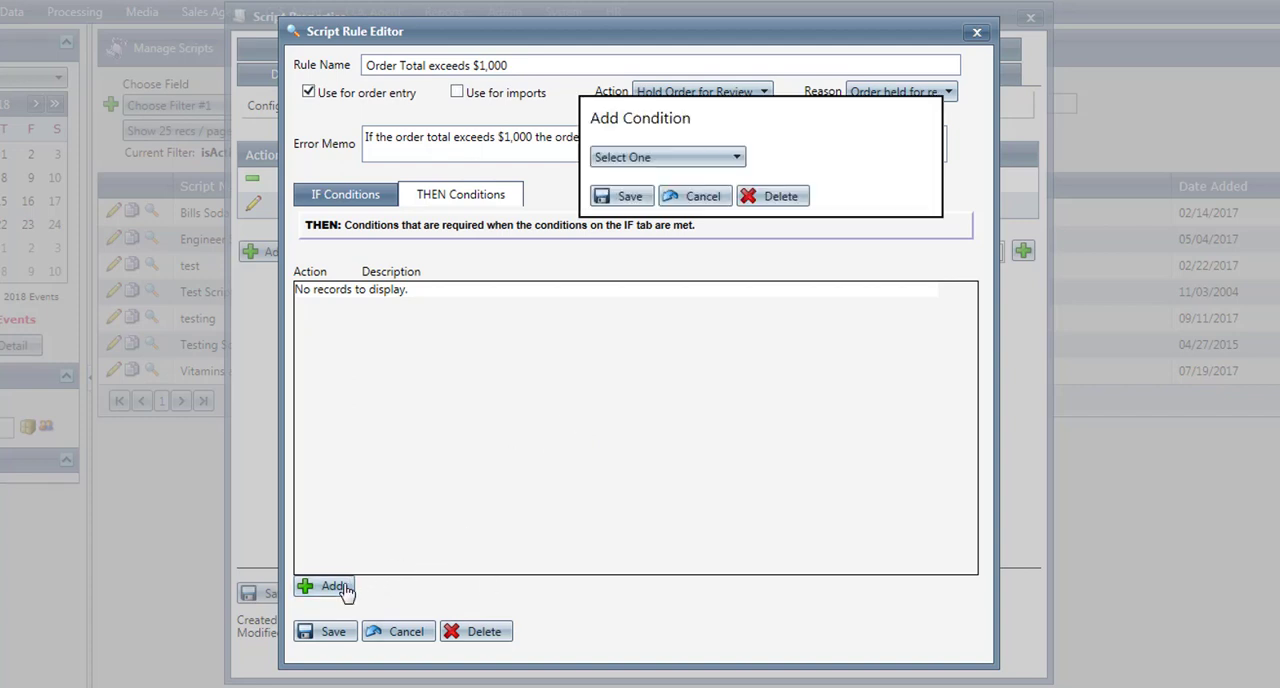
pyautogui.click(737, 158)
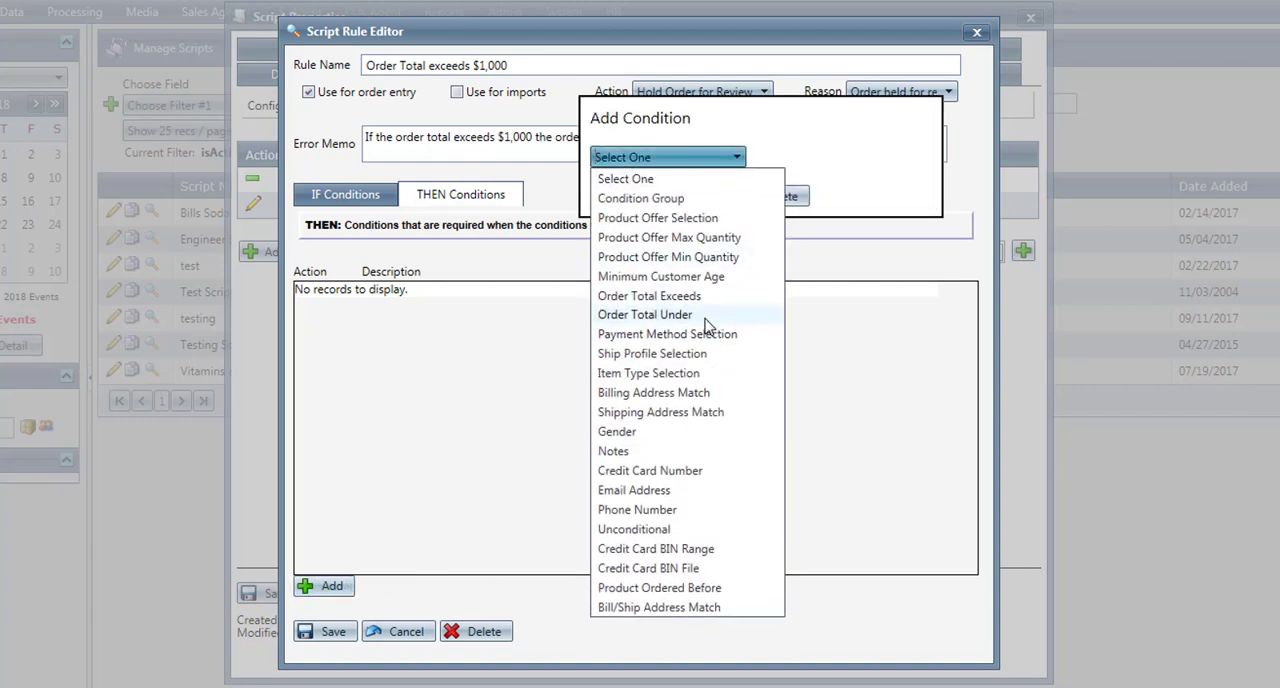
pyautogui.click(706, 316)
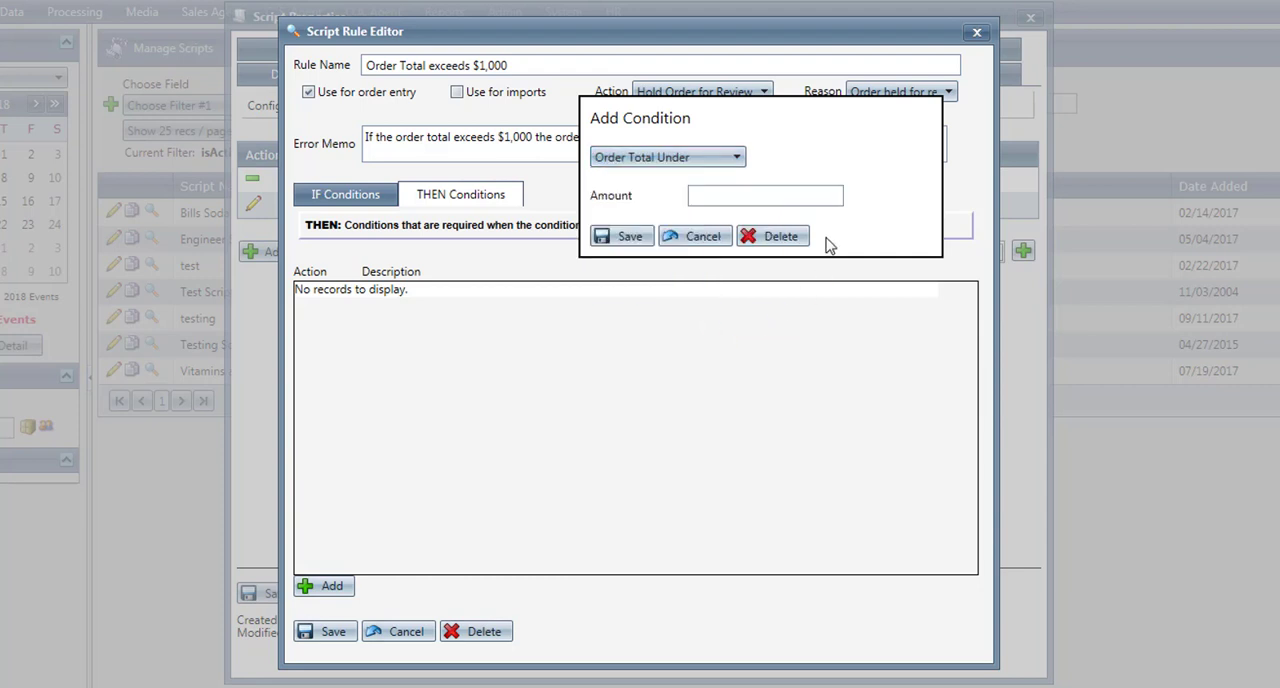
pyautogui.write('1,000')
pyautogui.click(612, 240)
pyautogui.click(321, 634)
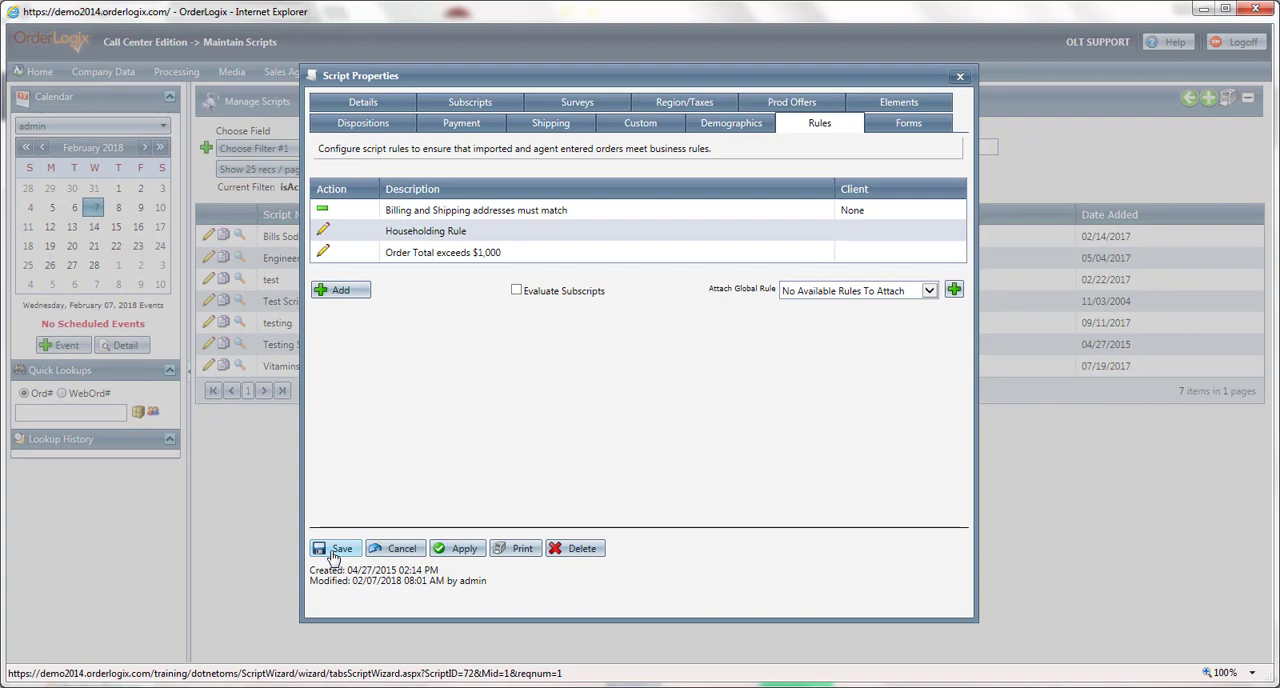
pyautogui.click(337, 553)
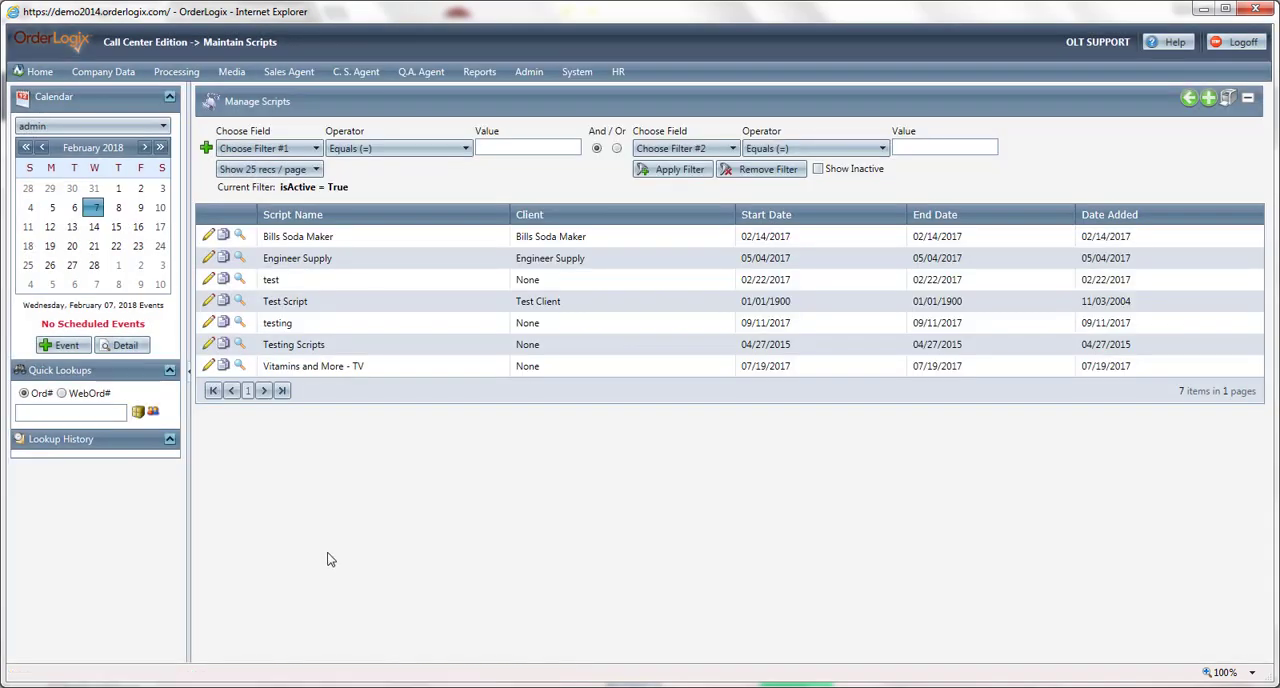
# Start a new sale for DNIS value "testing" and enter the customer's billing address and a different shipping street address
pyautogui.moveTo(290, 74)
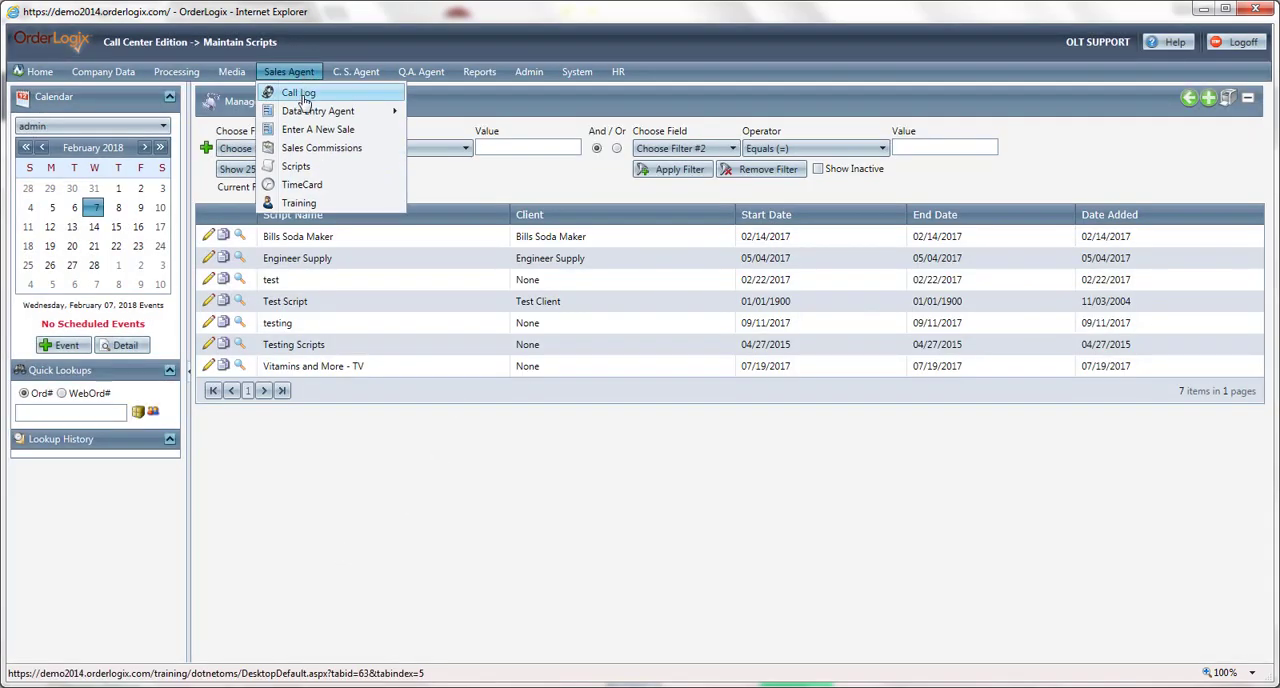
pyautogui.click(300, 132)
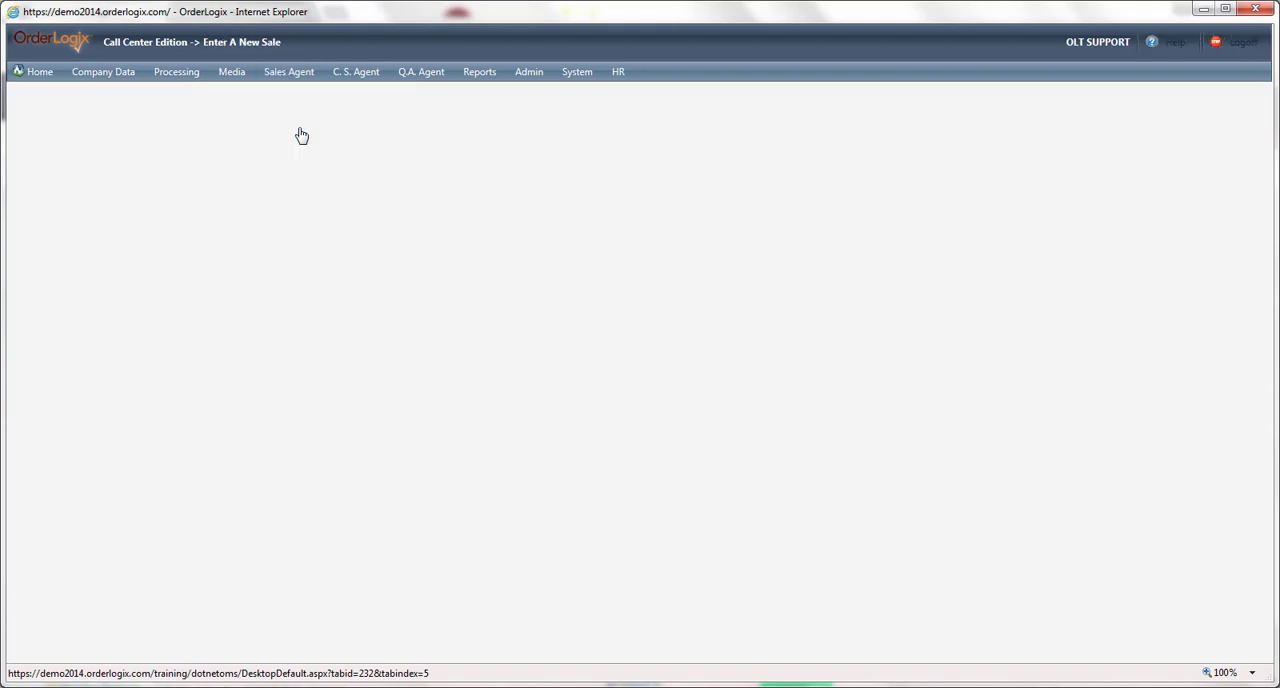
pyautogui.click(463, 127)
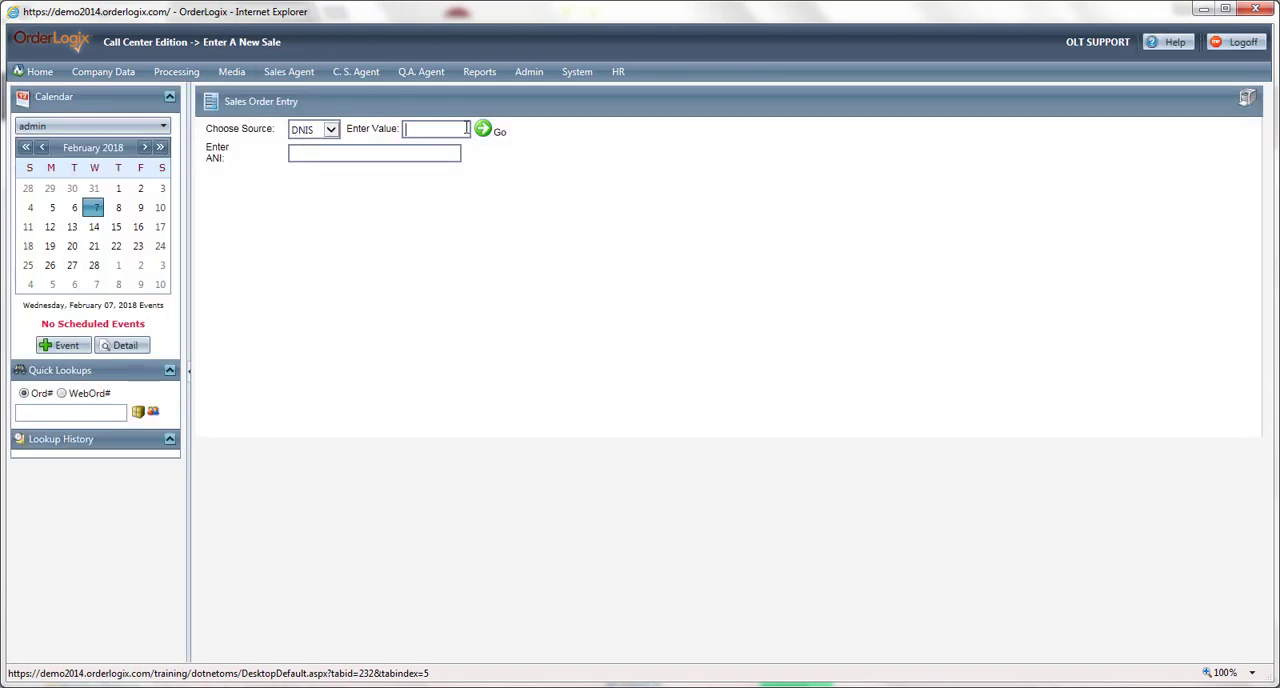
pyautogui.write('testing')
pyautogui.click(480, 131)
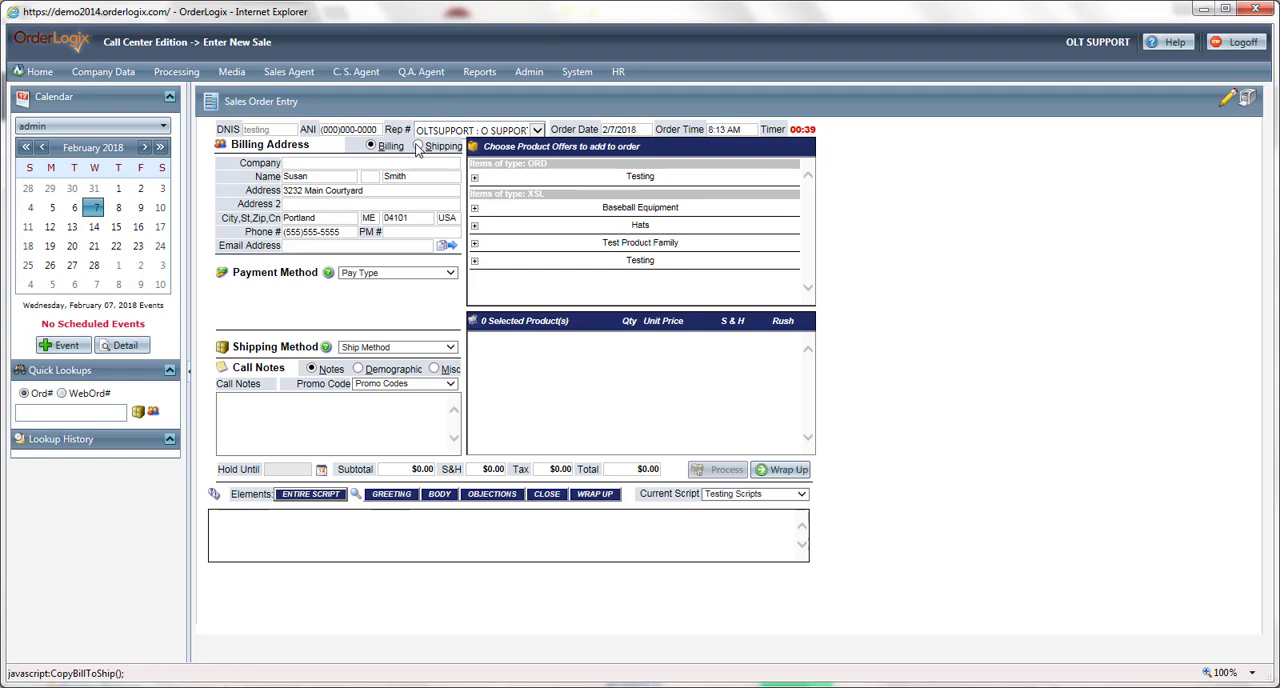
pyautogui.click(418, 147)
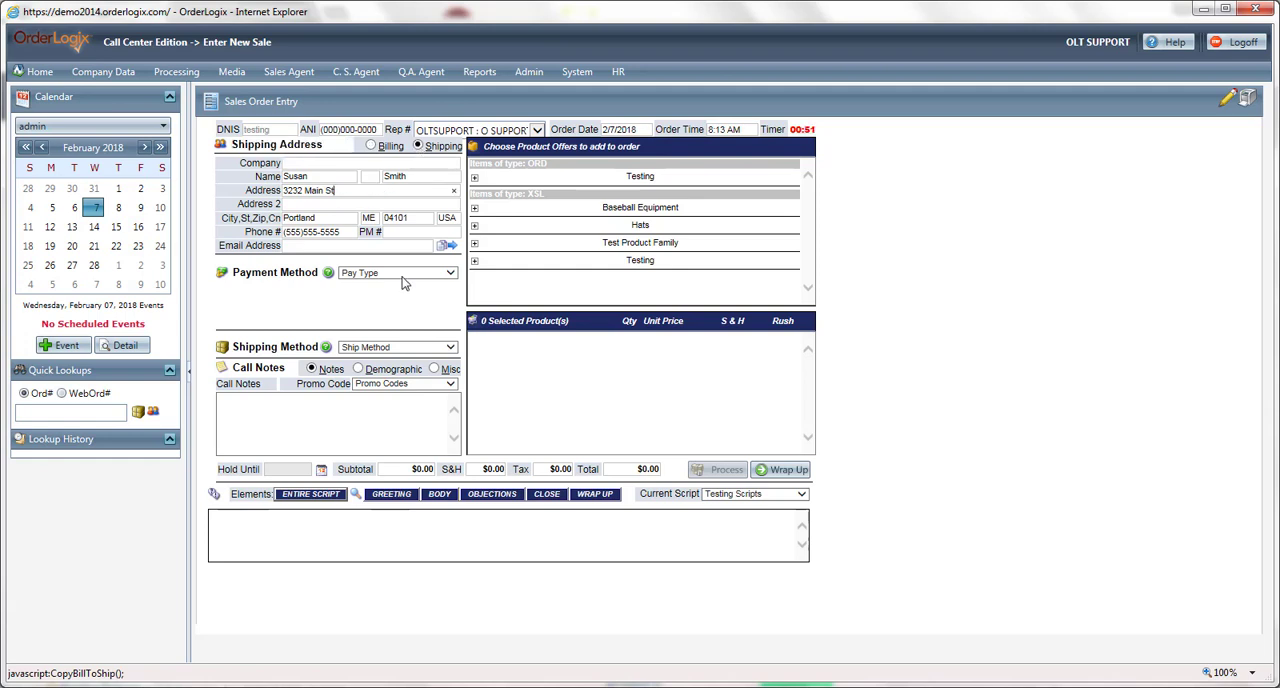
# Set the payment method to Mastercard and enter the credit card number, expiration date and CVV
pyautogui.click(402, 274)
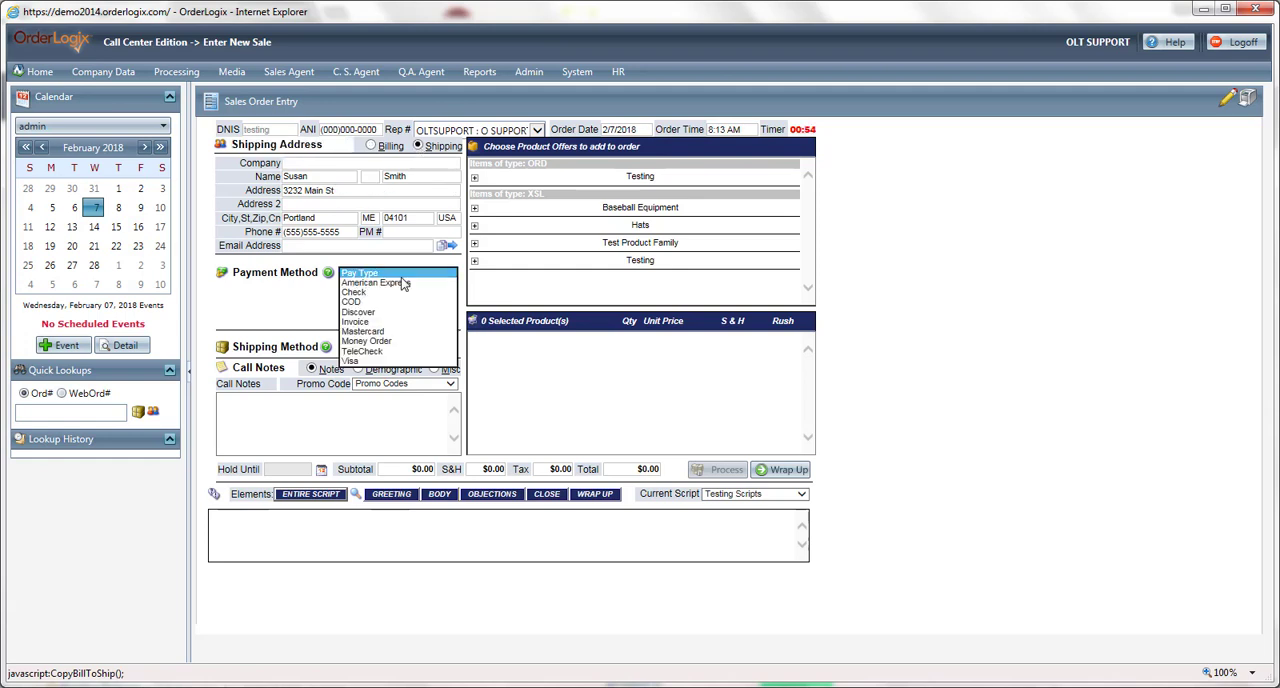
pyautogui.click(362, 331)
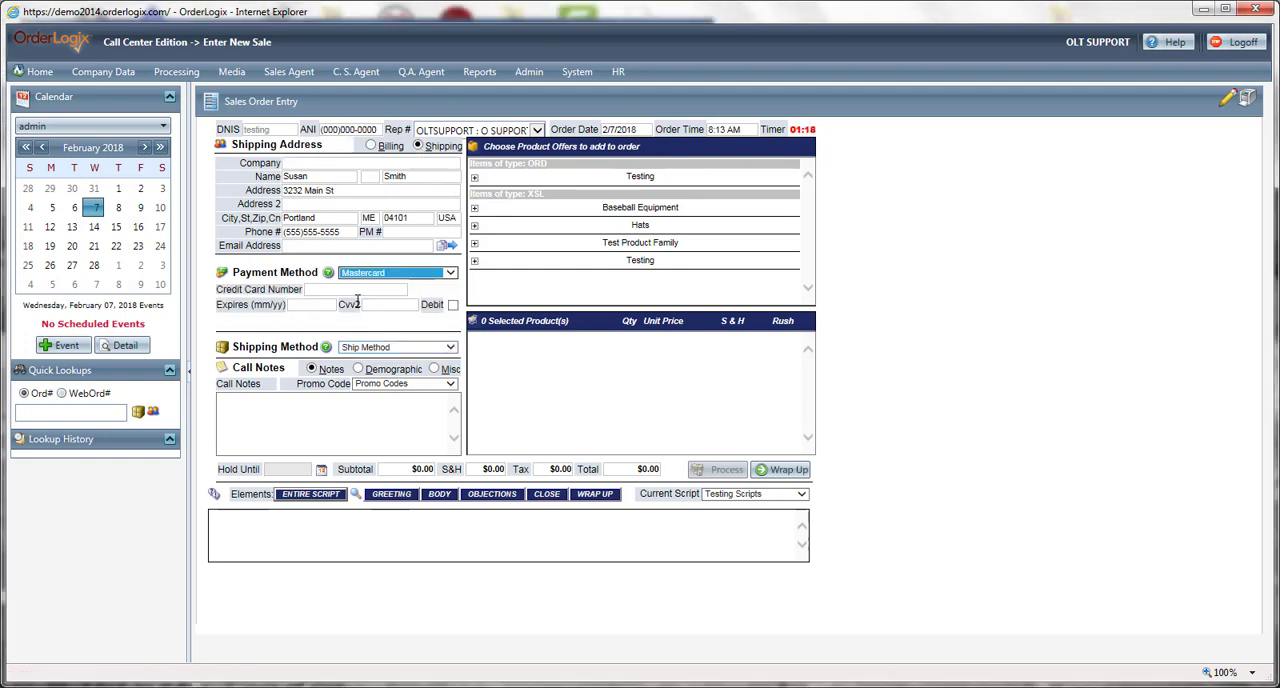
pyautogui.click(357, 290)
pyautogui.write('5424000000000015')
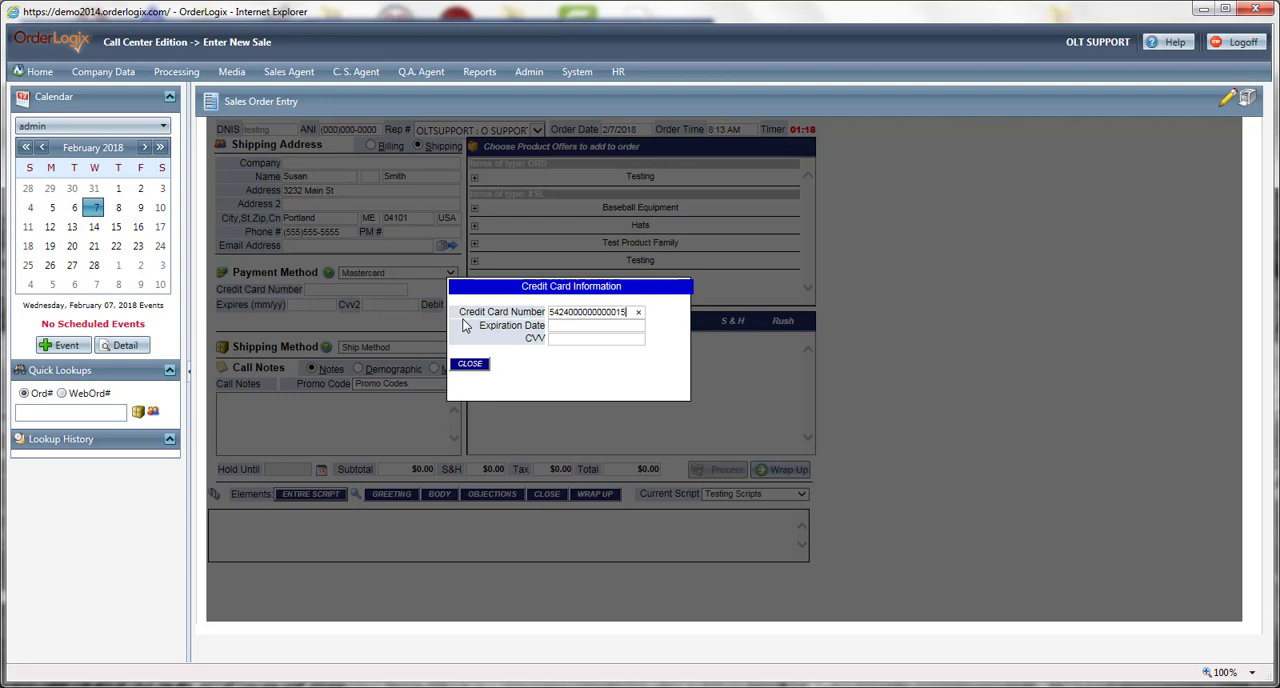
pyautogui.click(568, 324)
pyautogui.write('11/20')
pyautogui.press('Tab')
pyautogui.write('111')
pyautogui.click(468, 364)
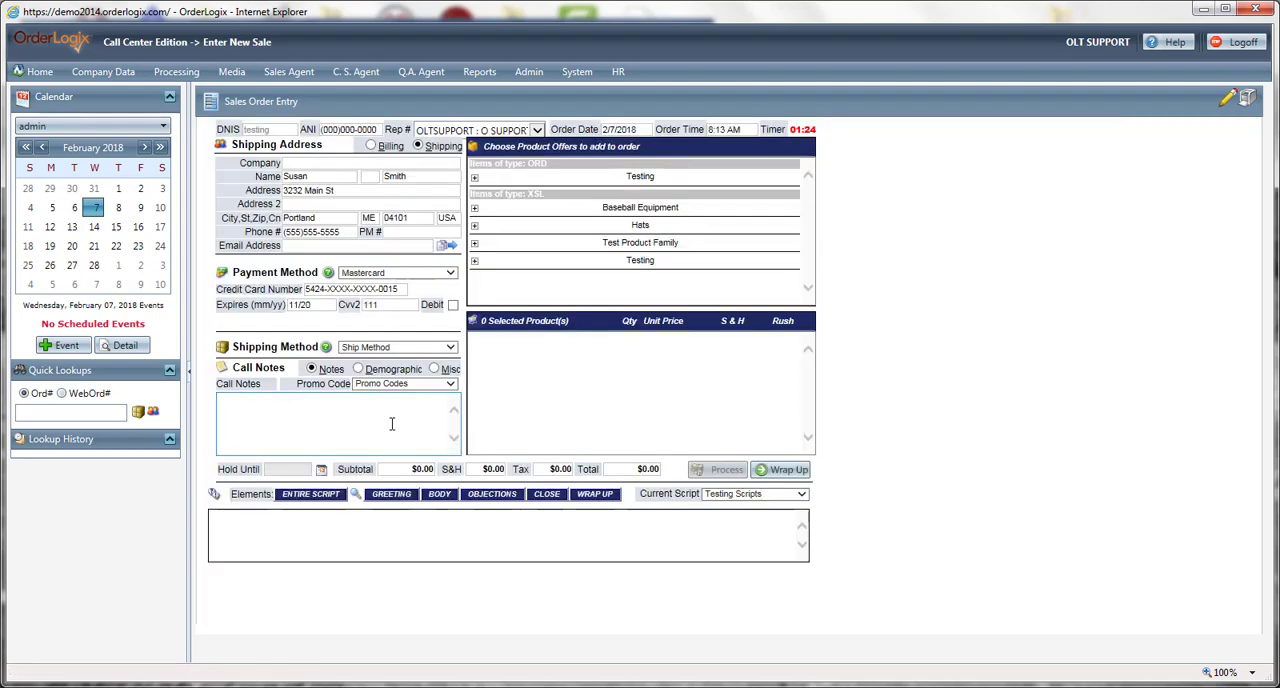
# Add Test Product Offer from the Testing family to the order with a quantity of 1111
pyautogui.click(622, 262)
pyautogui.click(506, 281)
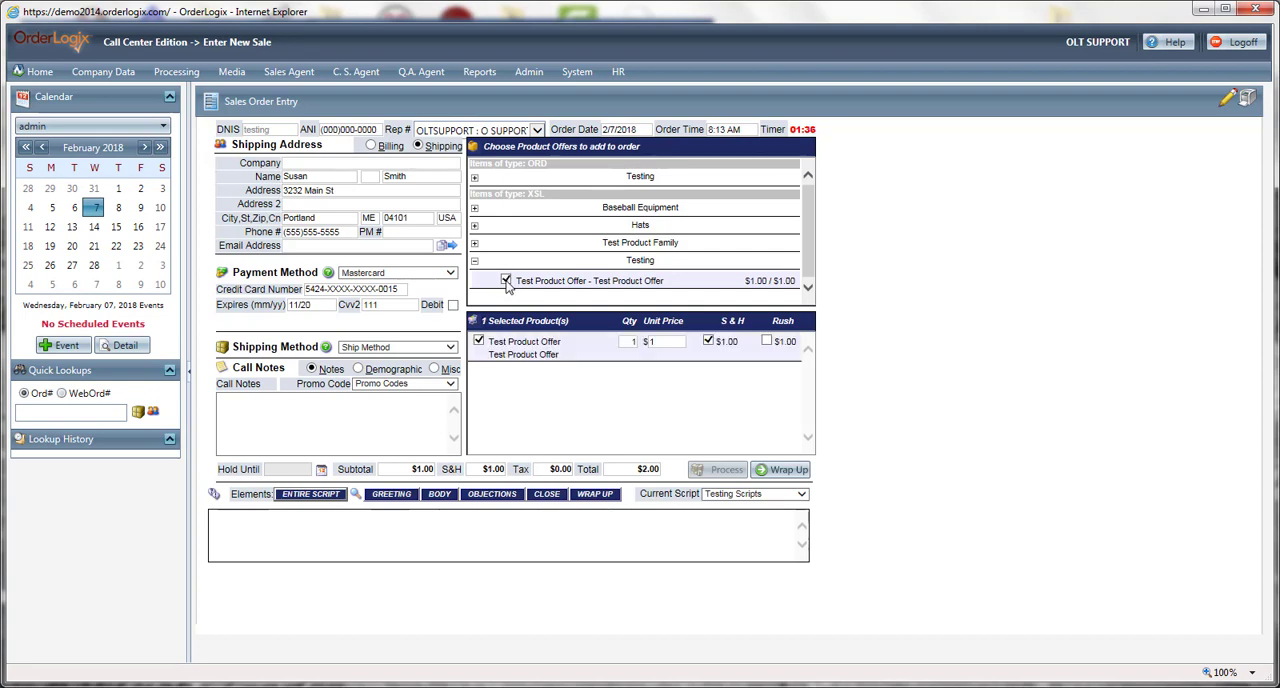
pyautogui.click(631, 341)
pyautogui.write('111')
pyautogui.click(398, 434)
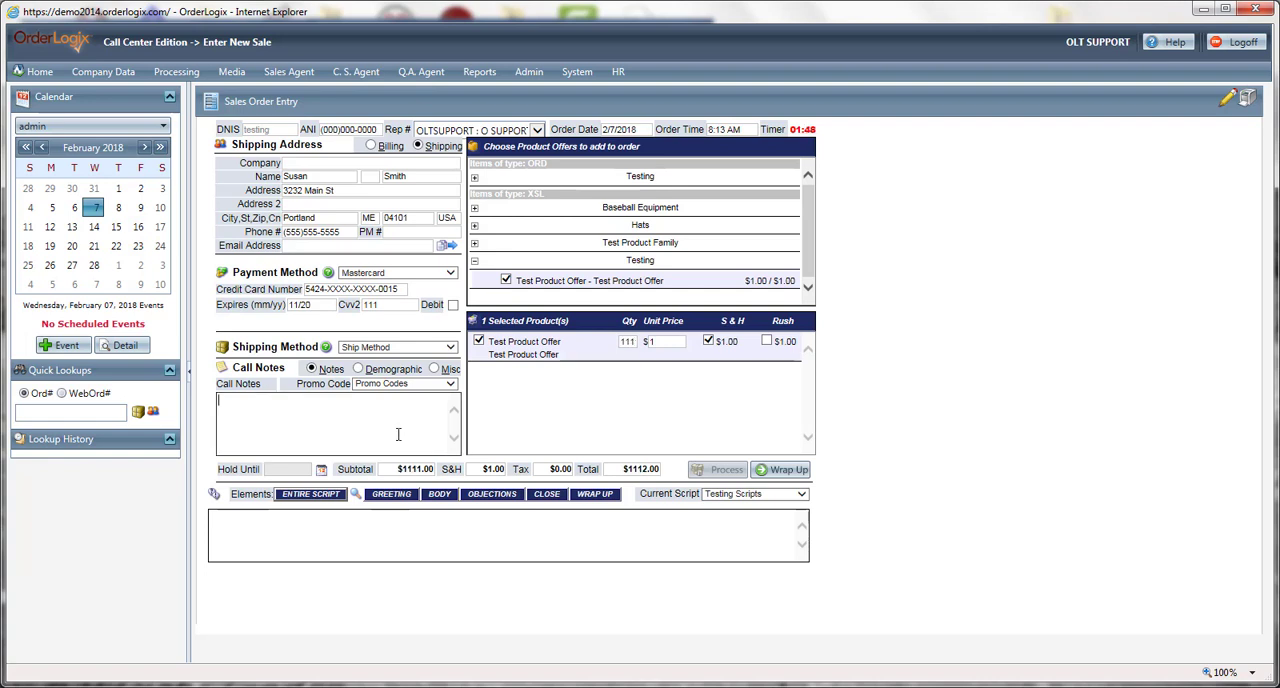
# Wrap up the order with the Sale disposition, accept the validation warnings and submit it
pyautogui.click(801, 473)
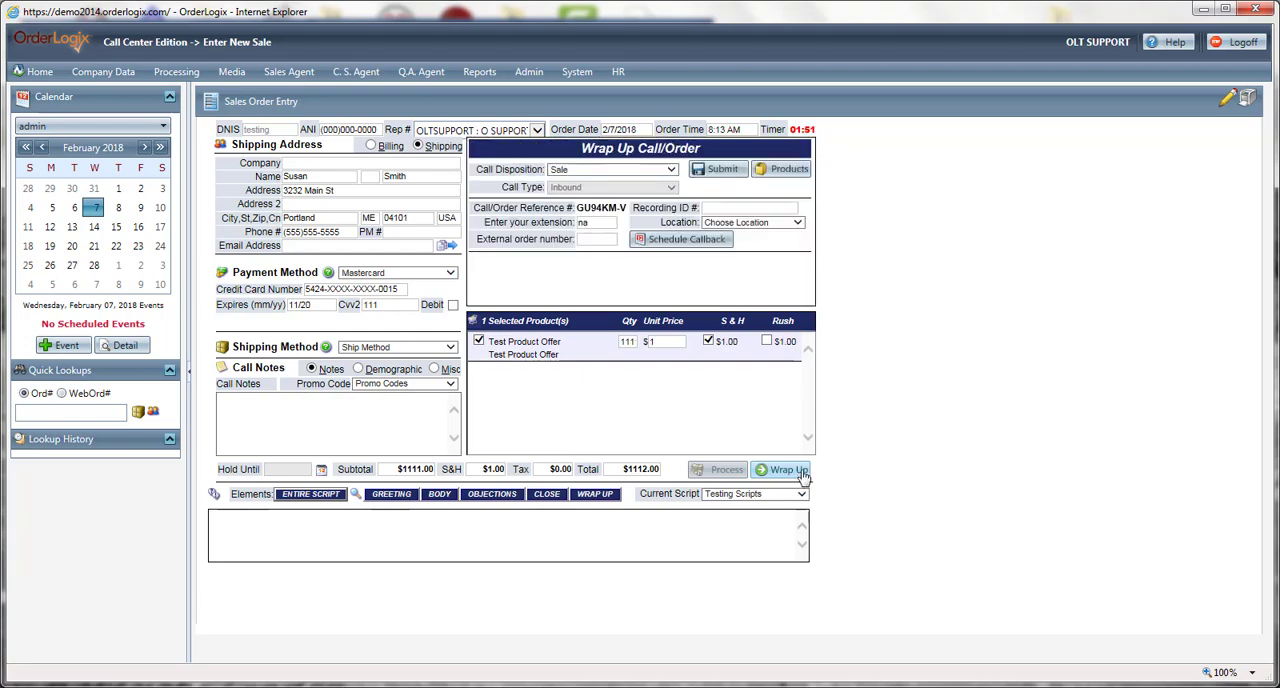
pyautogui.click(785, 470)
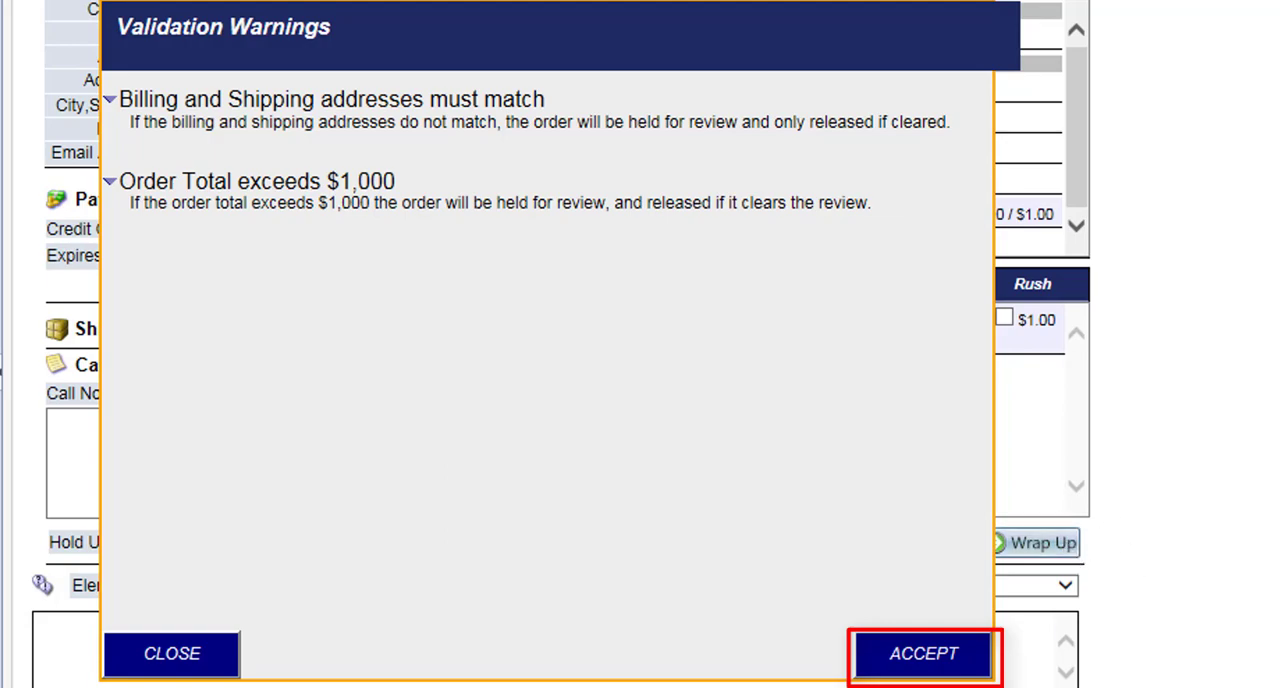
pyautogui.click(918, 664)
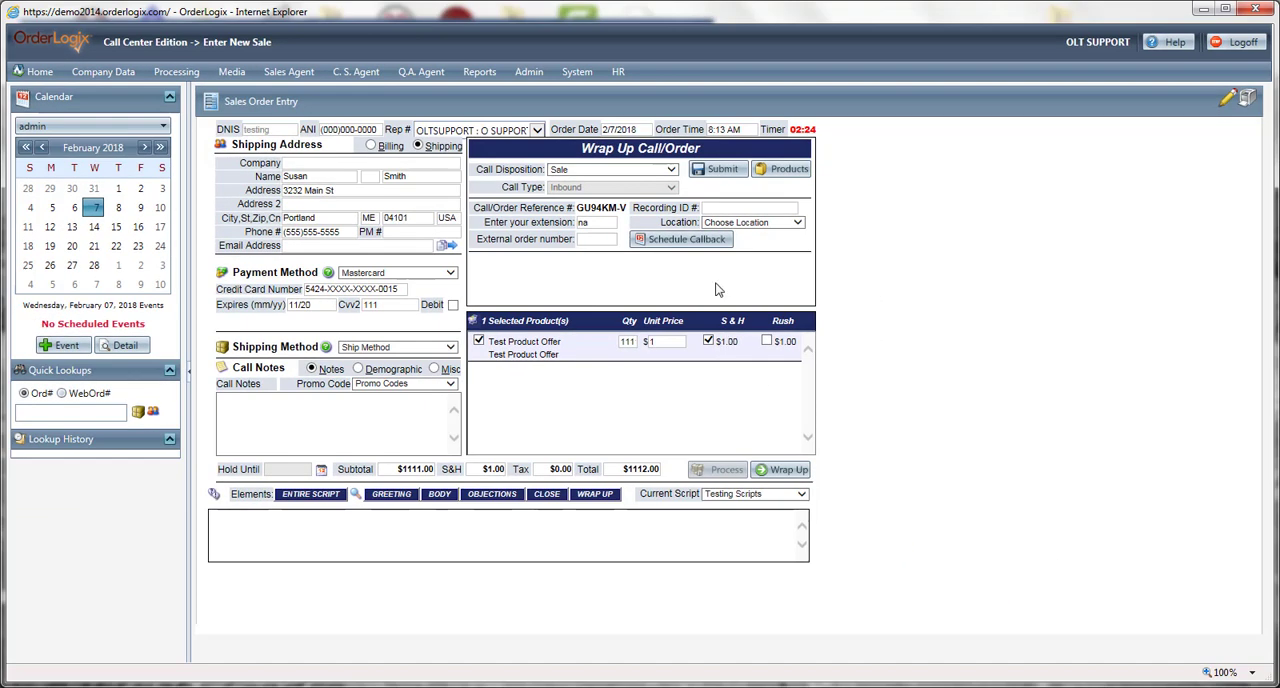
pyautogui.click(716, 175)
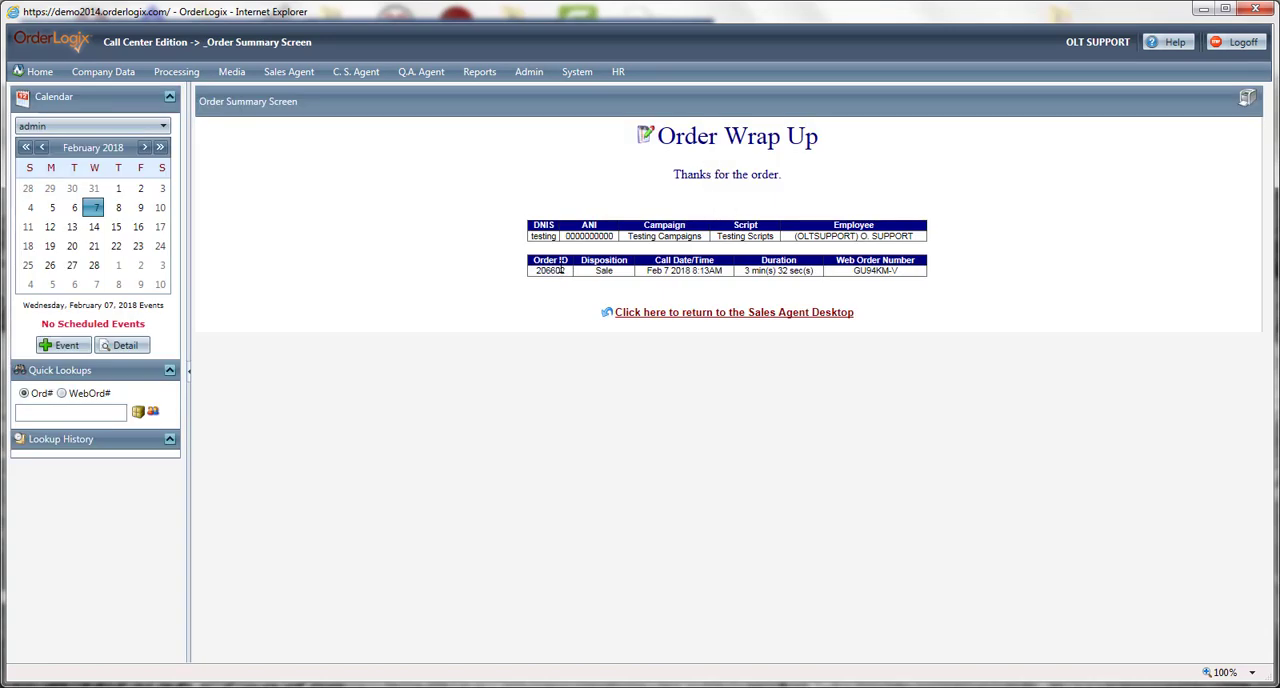
# Look up the submitted order by its order ID and open the customer's detail record from it
pyautogui.doubleClick(557, 272)
pyautogui.hotkey('ctrl', 'c')
pyautogui.click(110, 413)
pyautogui.hotkey('ctrl', 'v')
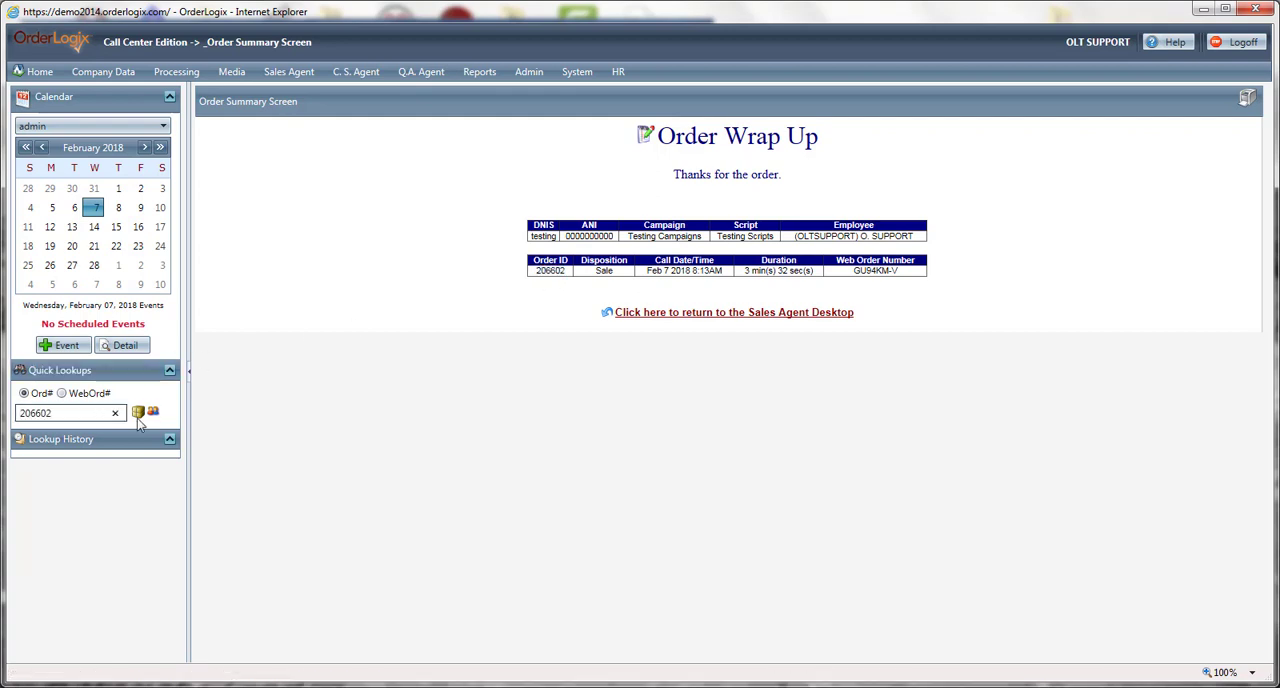
pyautogui.click(141, 414)
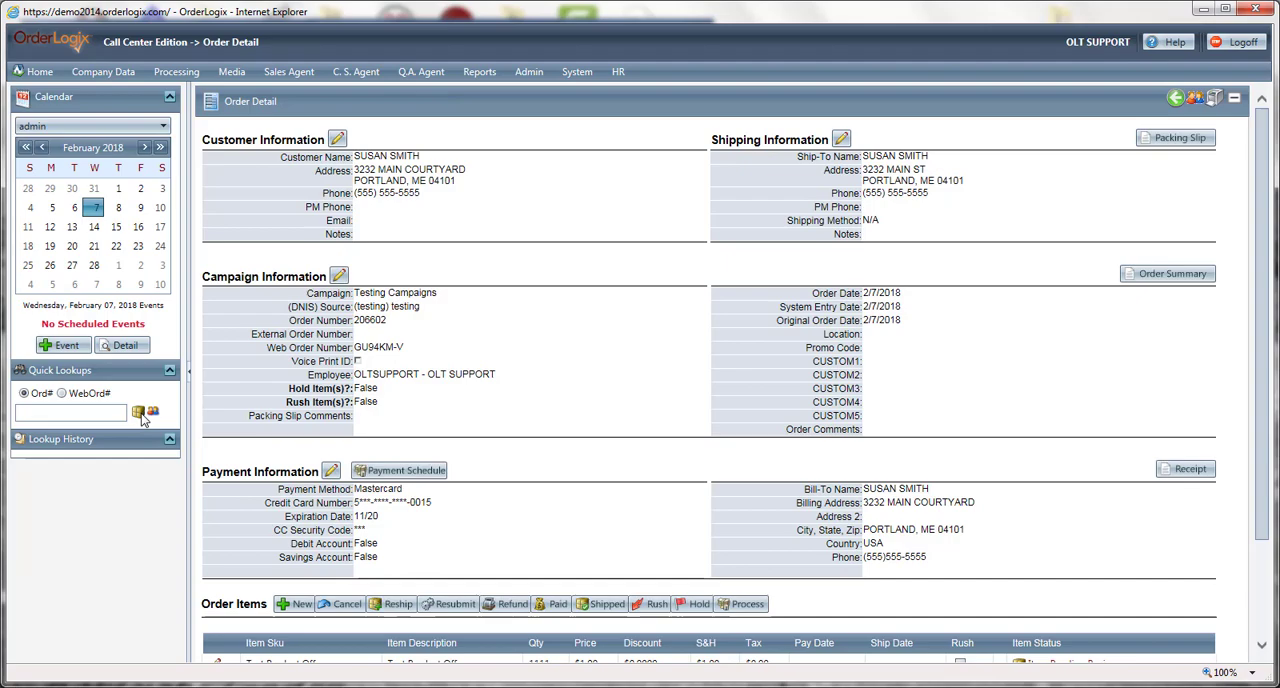
pyautogui.scroll(-3, 556, 416)
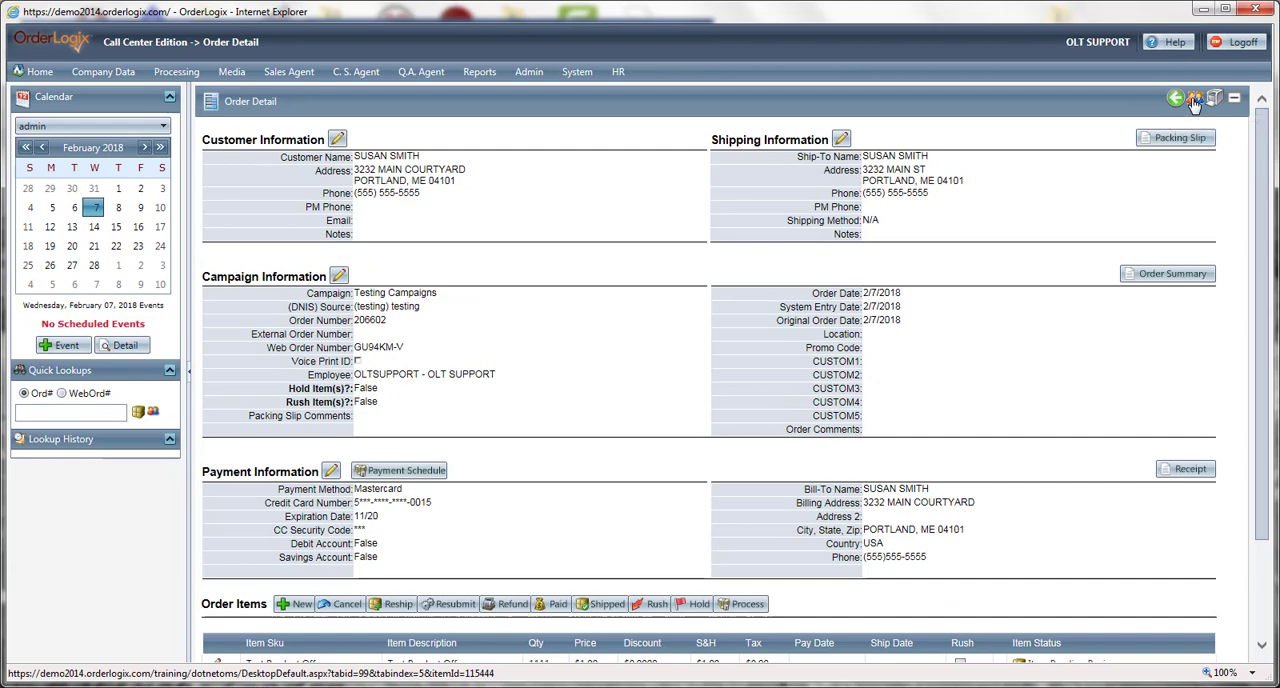
pyautogui.click(1195, 102)
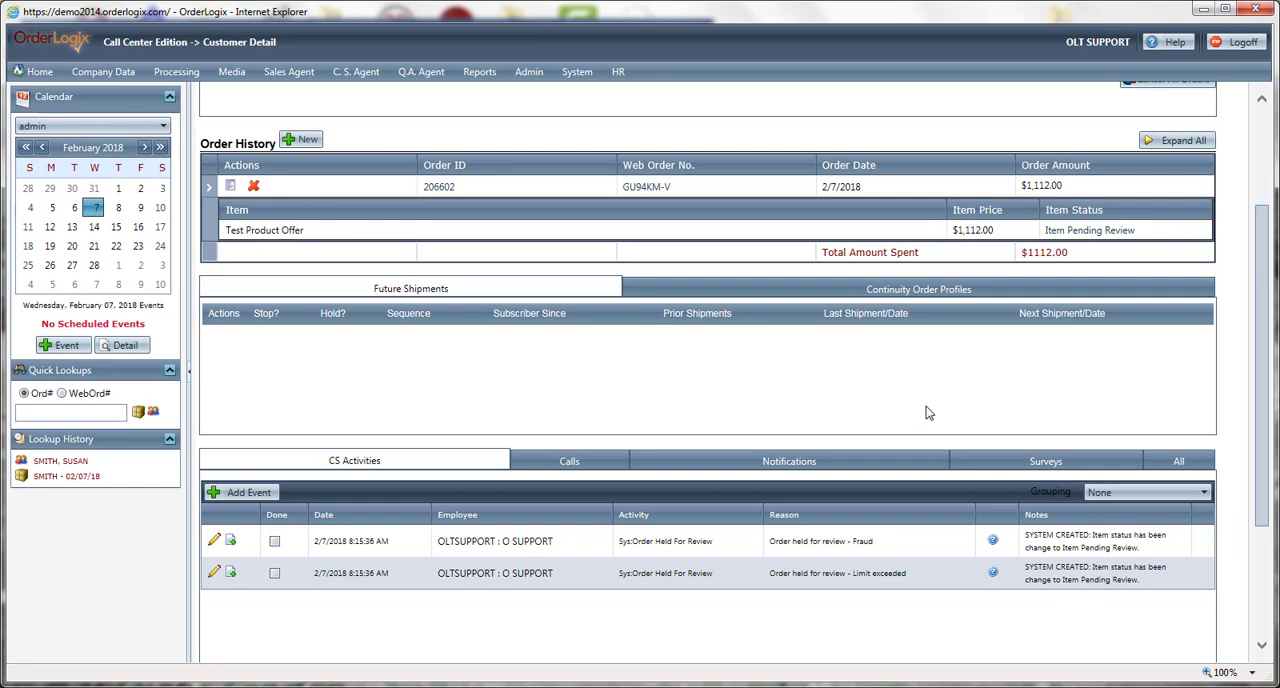
# Mark the Fraud and Limit exceeded Order Held For Review events complete, and check the order's item status
pyautogui.click(213, 540)
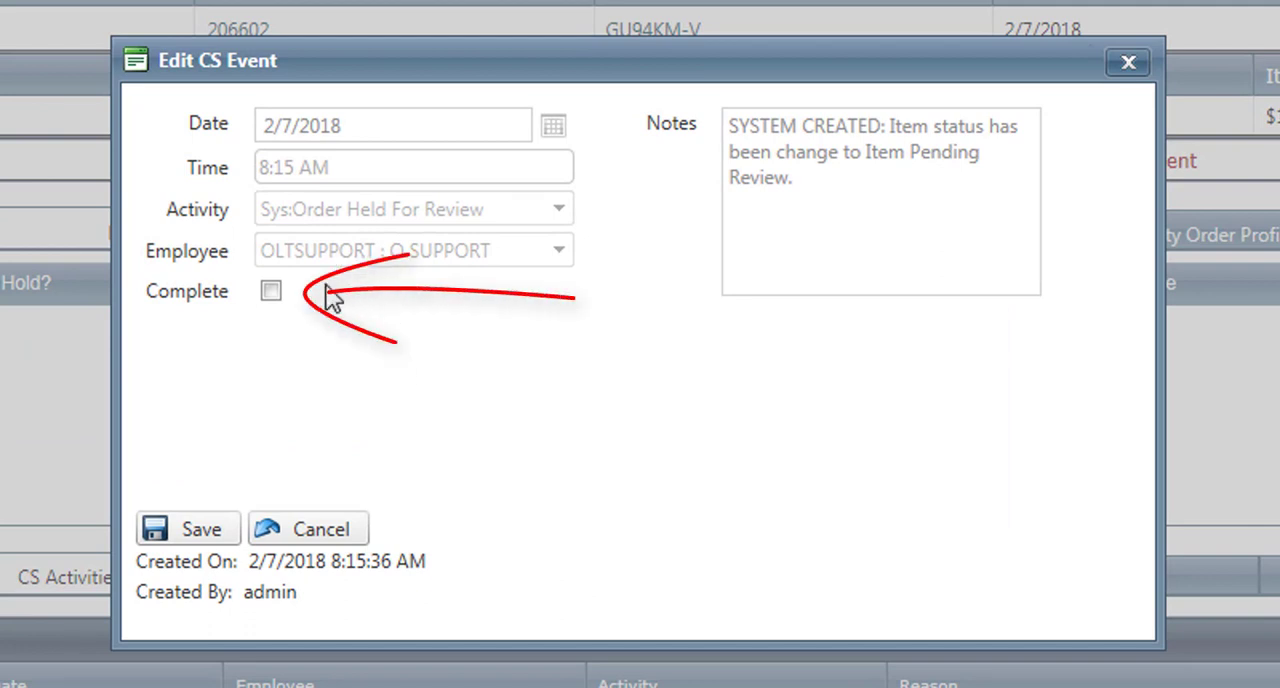
pyautogui.click(272, 292)
pyautogui.click(168, 541)
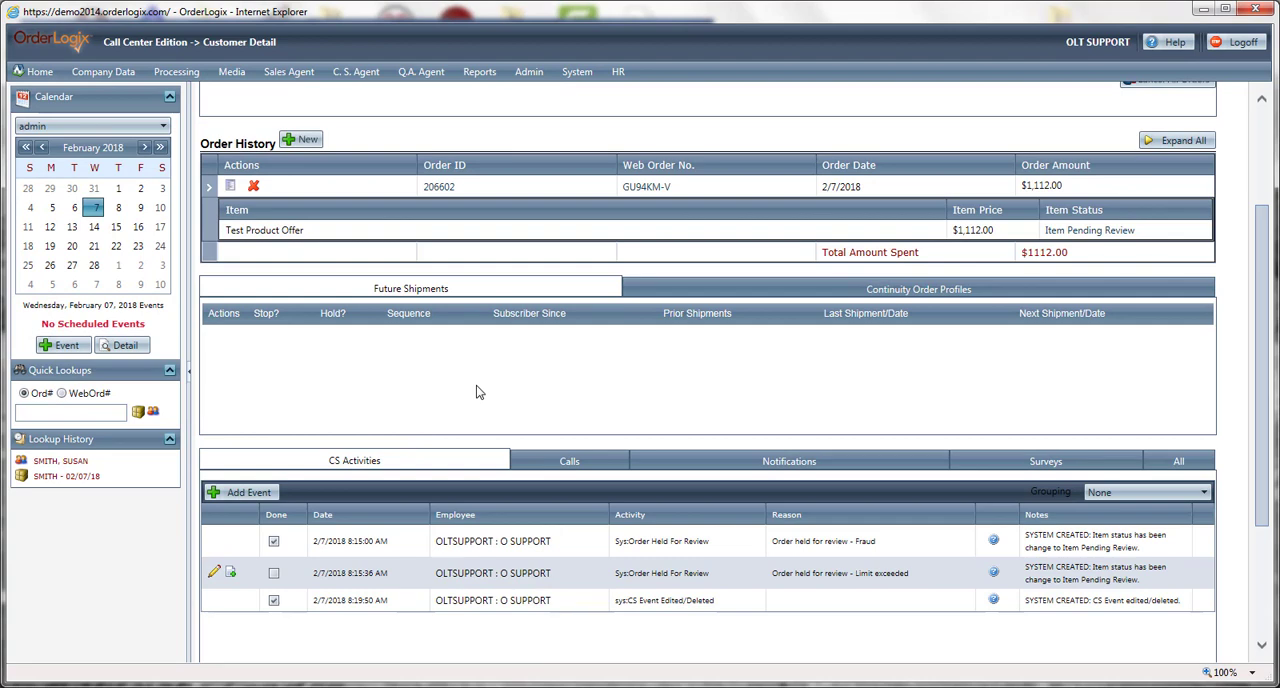
pyautogui.click(214, 571)
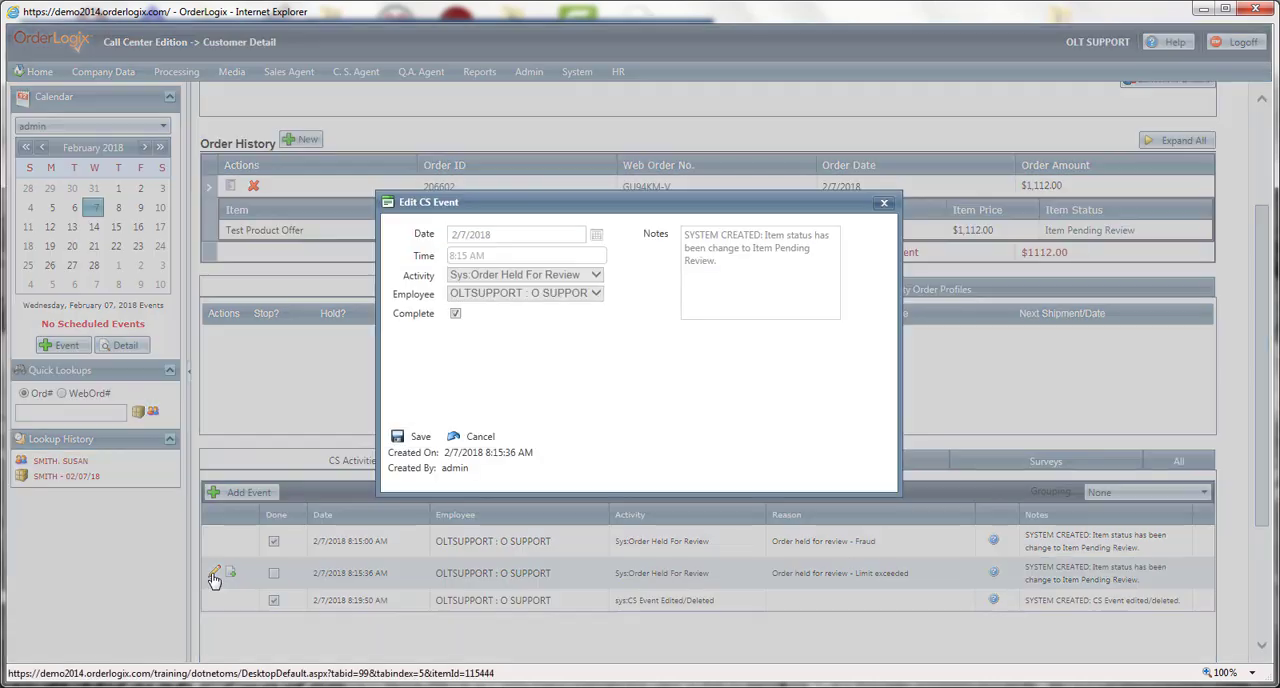
pyautogui.click(455, 317)
pyautogui.click(418, 436)
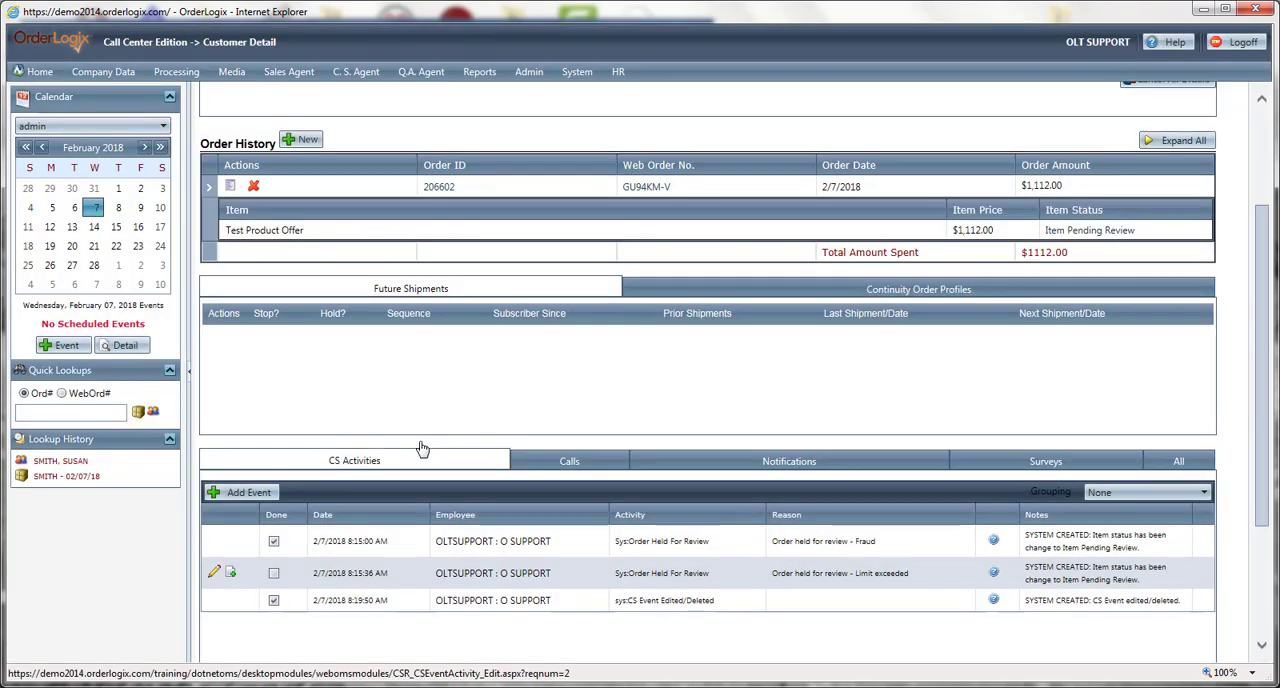
pyautogui.scroll(-2, 1010, 408)
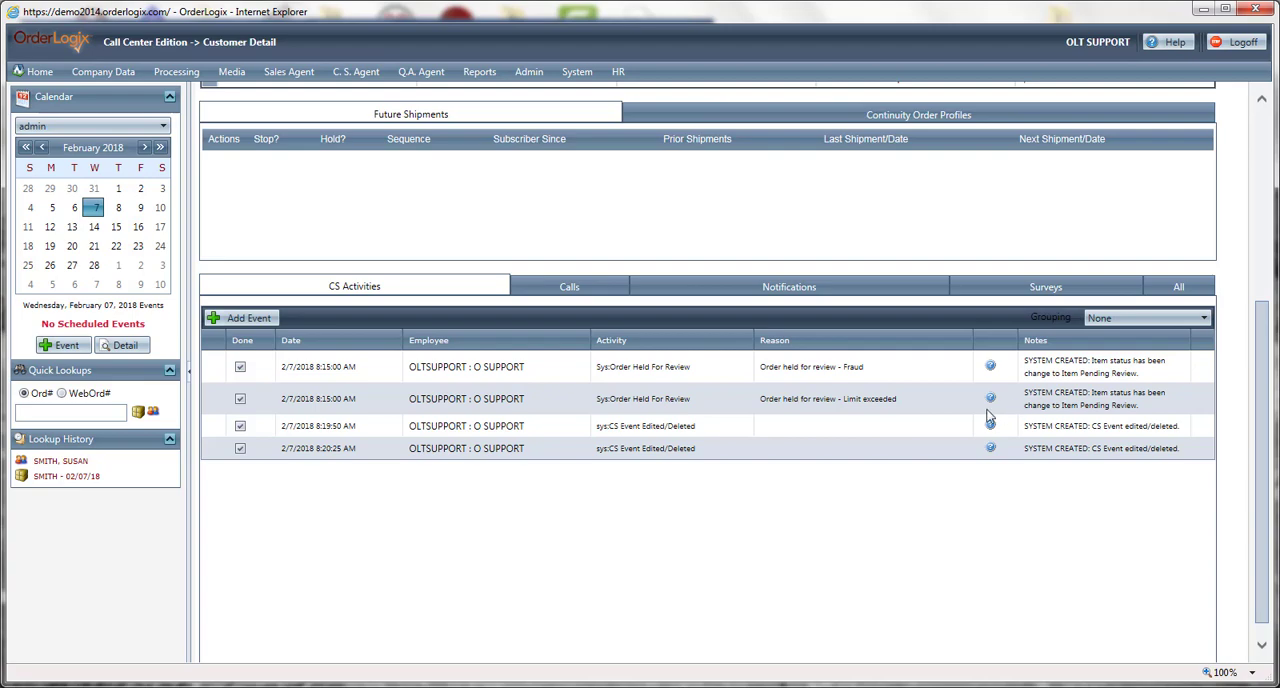
pyautogui.scroll(2, 988, 414)
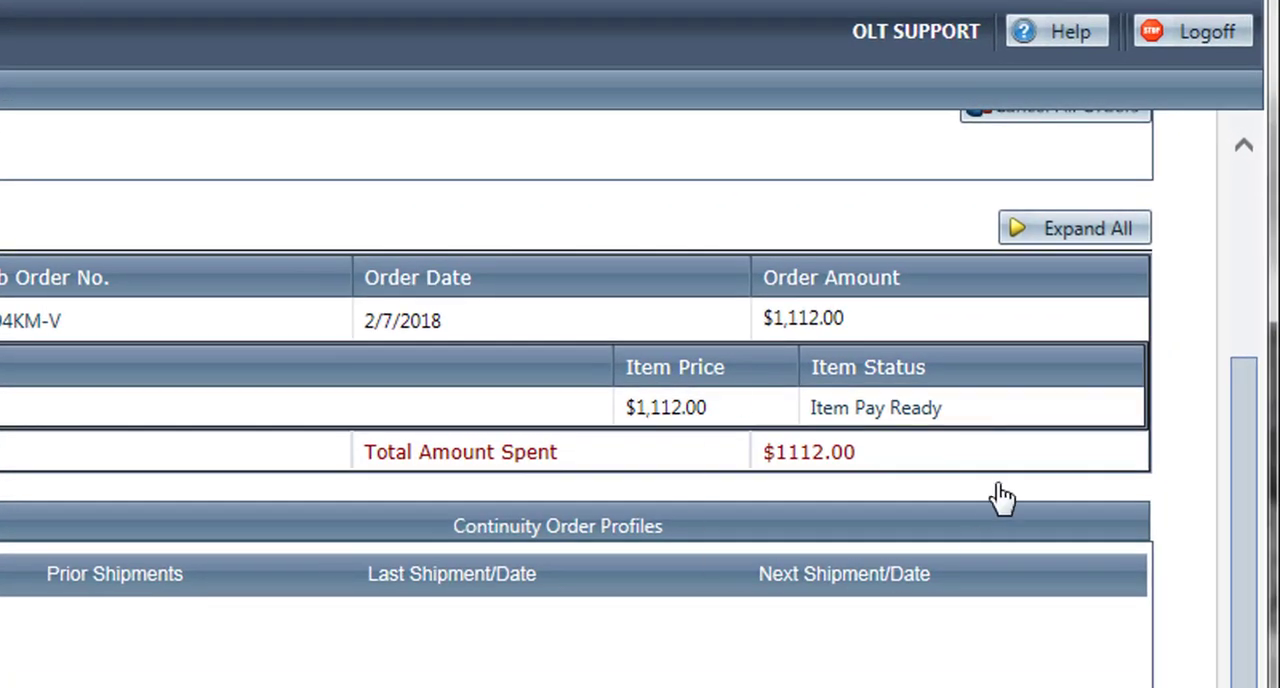
# Start a new order for the same customer with DNIS value "testing", the stored Mastercard and the existing bill-to and ship-to addresses
pyautogui.moveTo(852, 404)
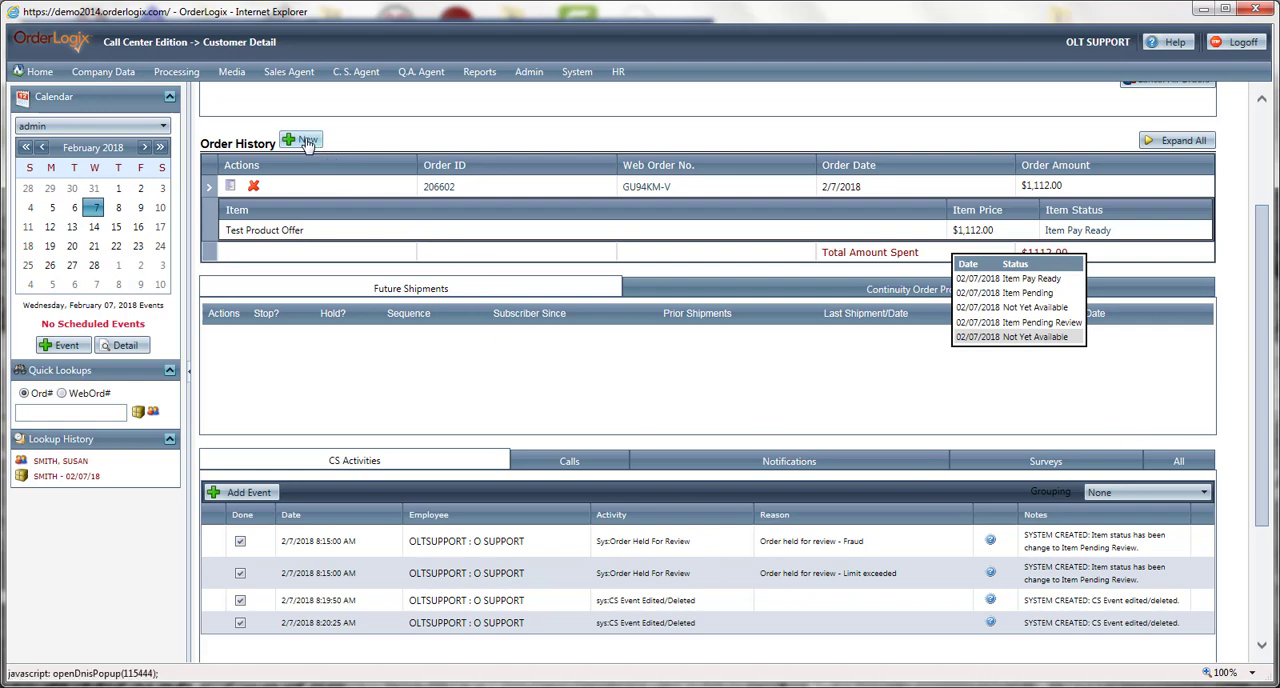
pyautogui.click(413, 204)
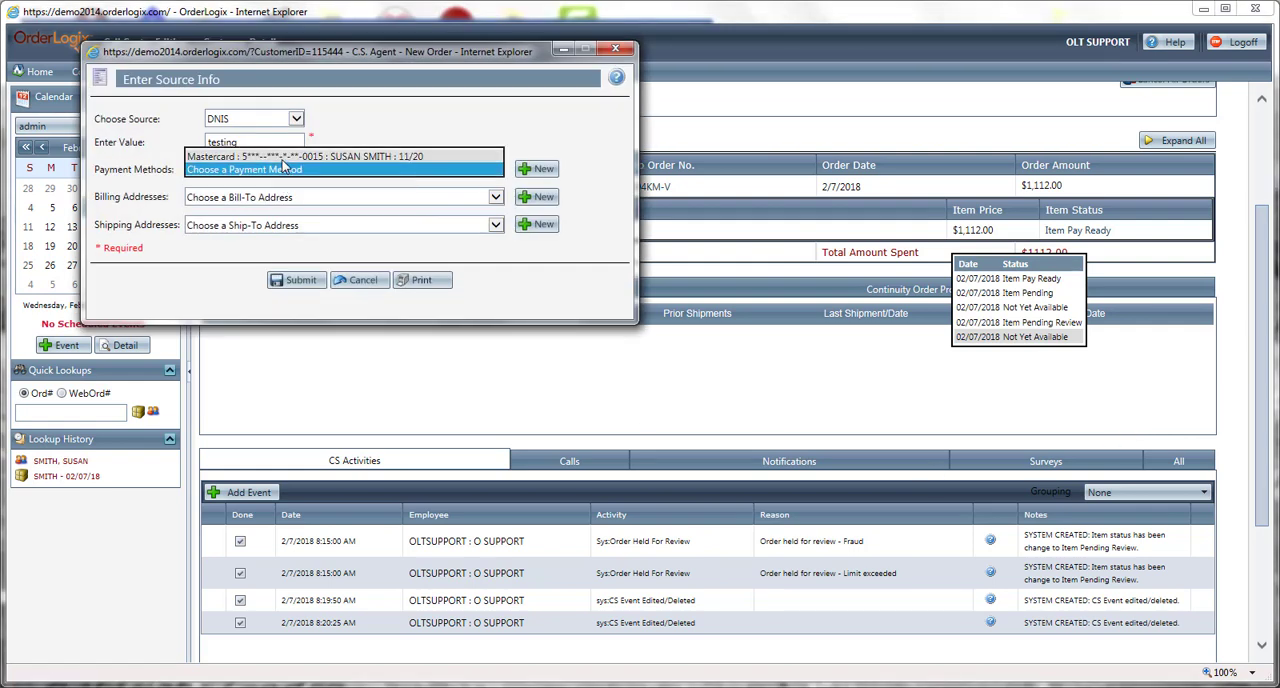
pyautogui.click(285, 197)
pyautogui.click(290, 211)
pyautogui.click(290, 225)
pyautogui.click(290, 236)
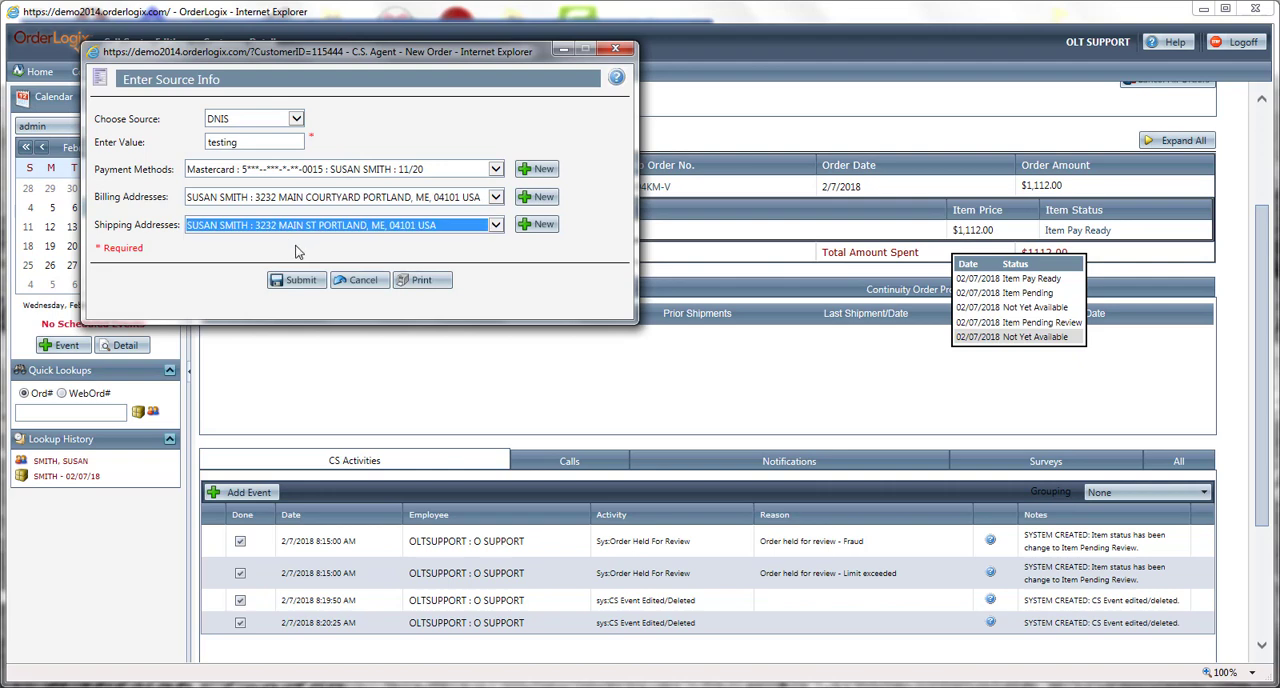
pyautogui.click(297, 283)
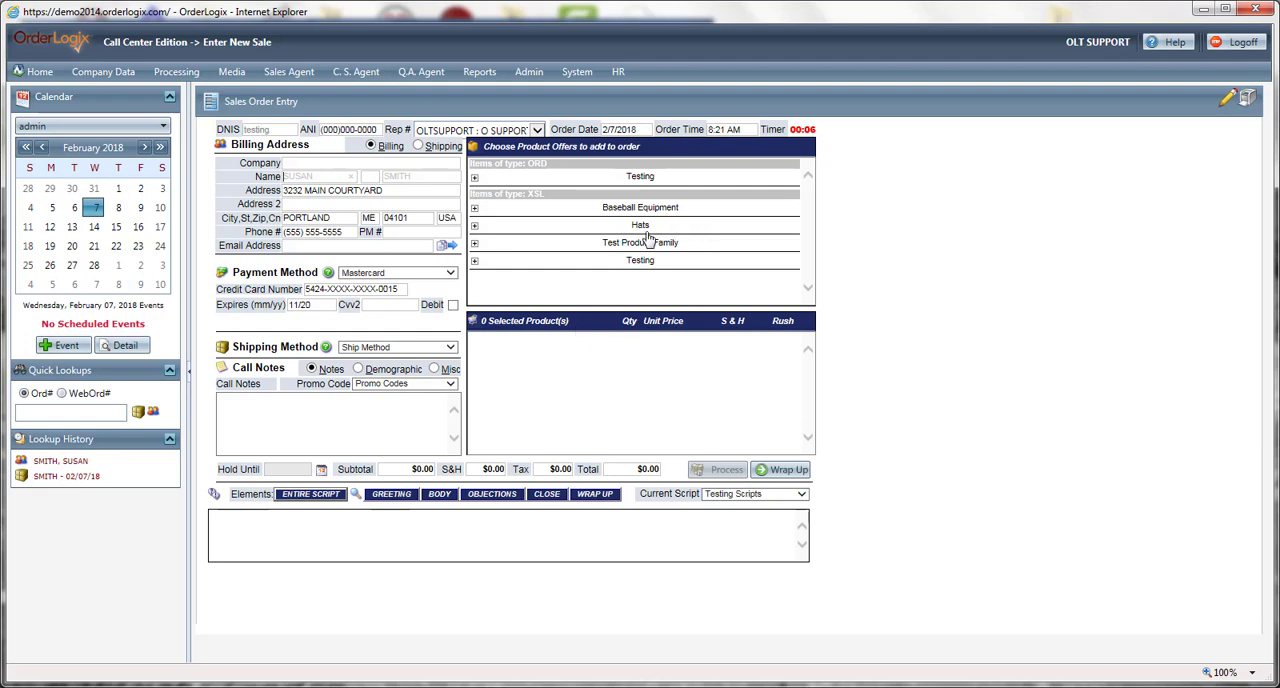
# Add Test Product Offer to the repeat order, try to wrap it up and close the validation message
pyautogui.click(592, 261)
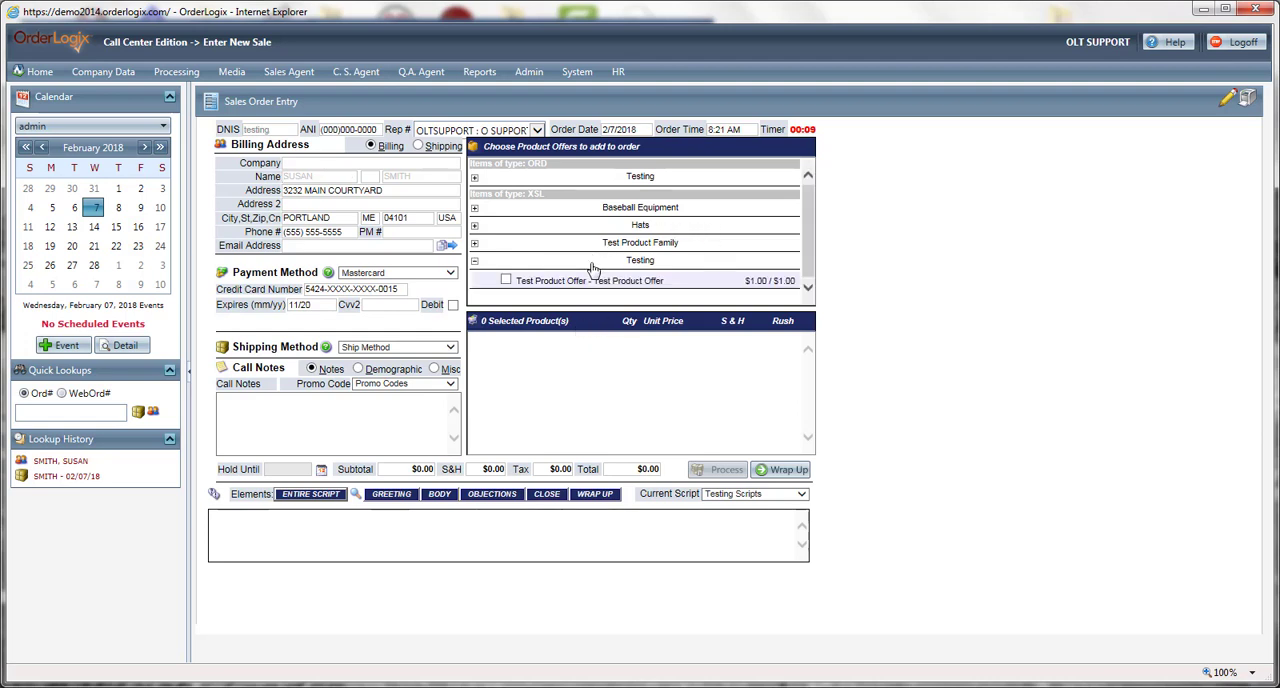
pyautogui.click(507, 281)
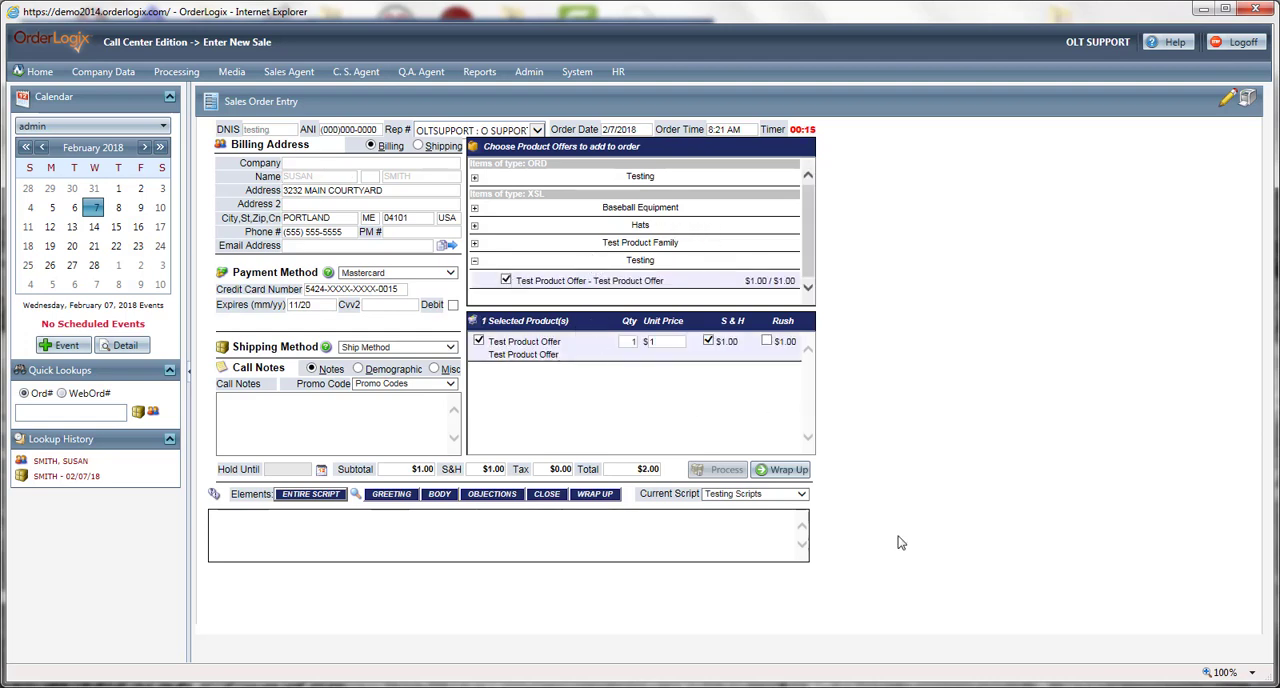
pyautogui.click(790, 470)
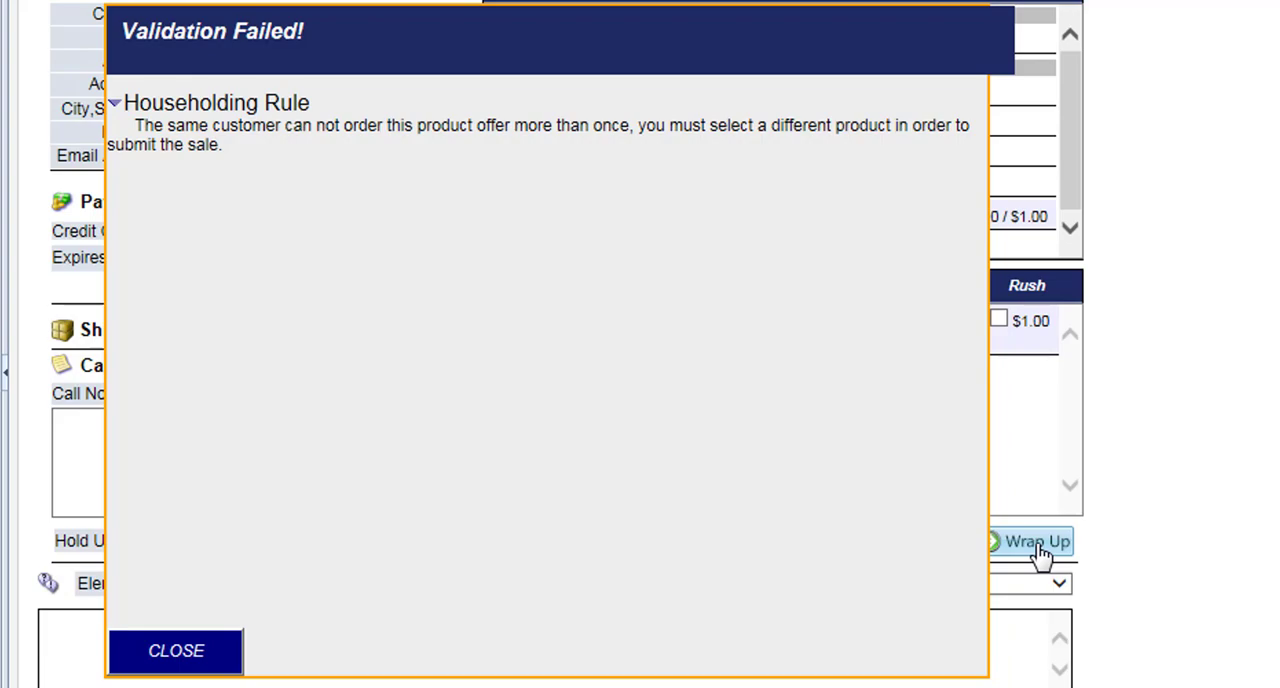
pyautogui.click(233, 662)
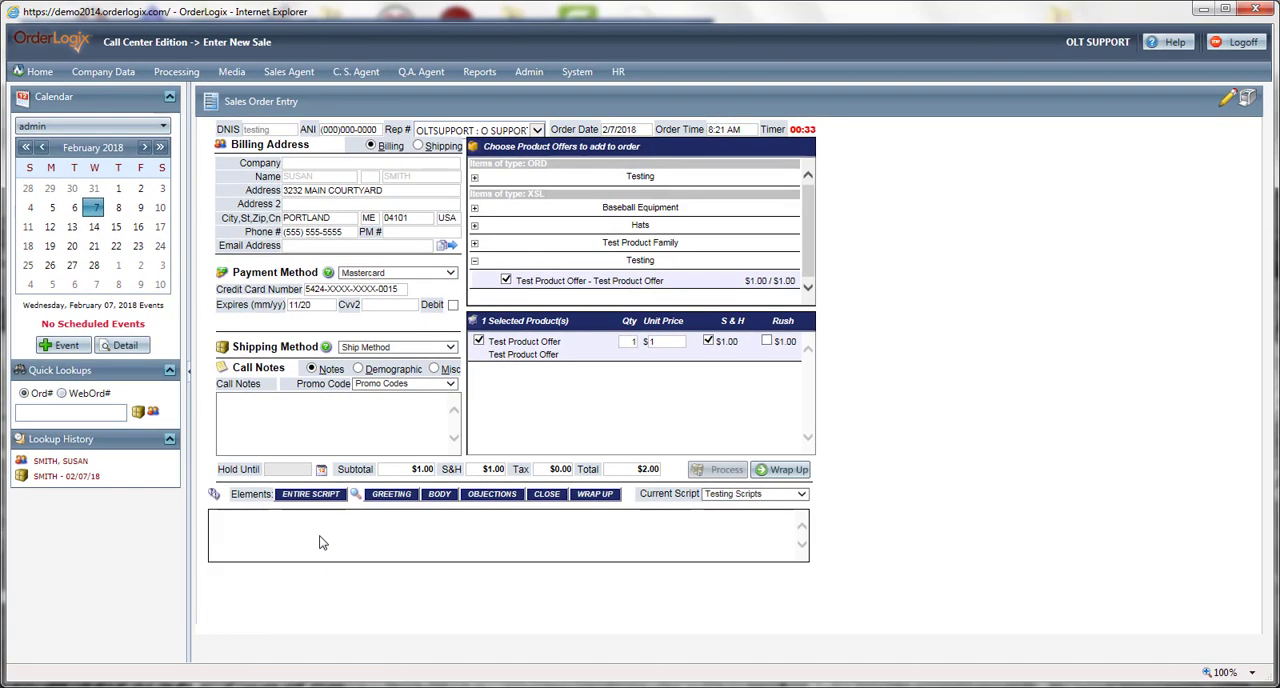